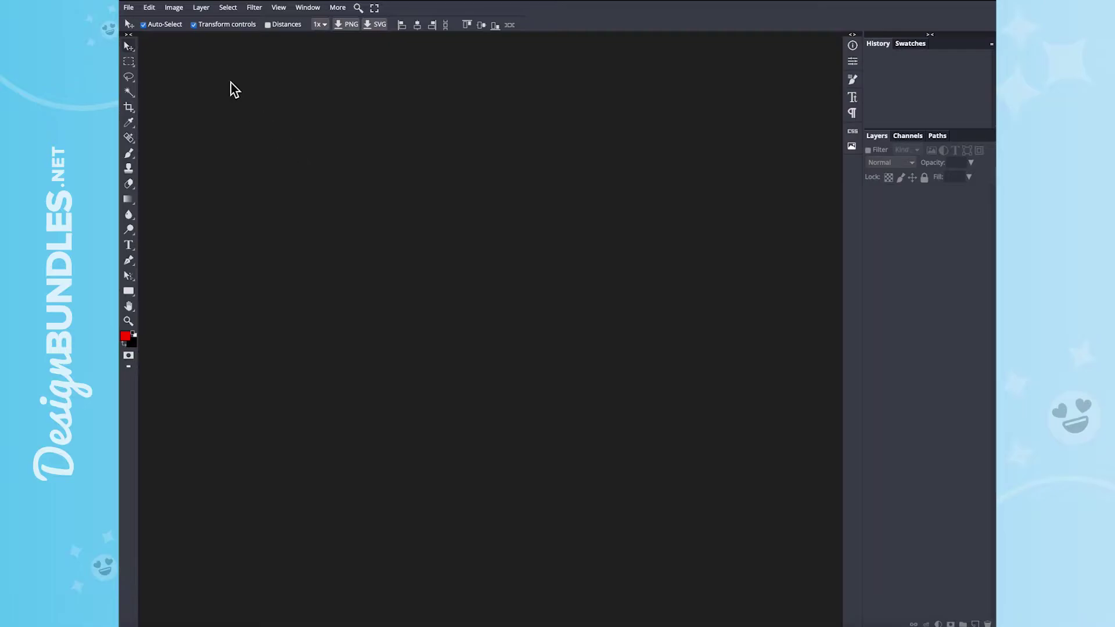
Step: Bring up the file browser showing the spot-hand-drawn-pattern folder via File > Open
left_click(129, 8)
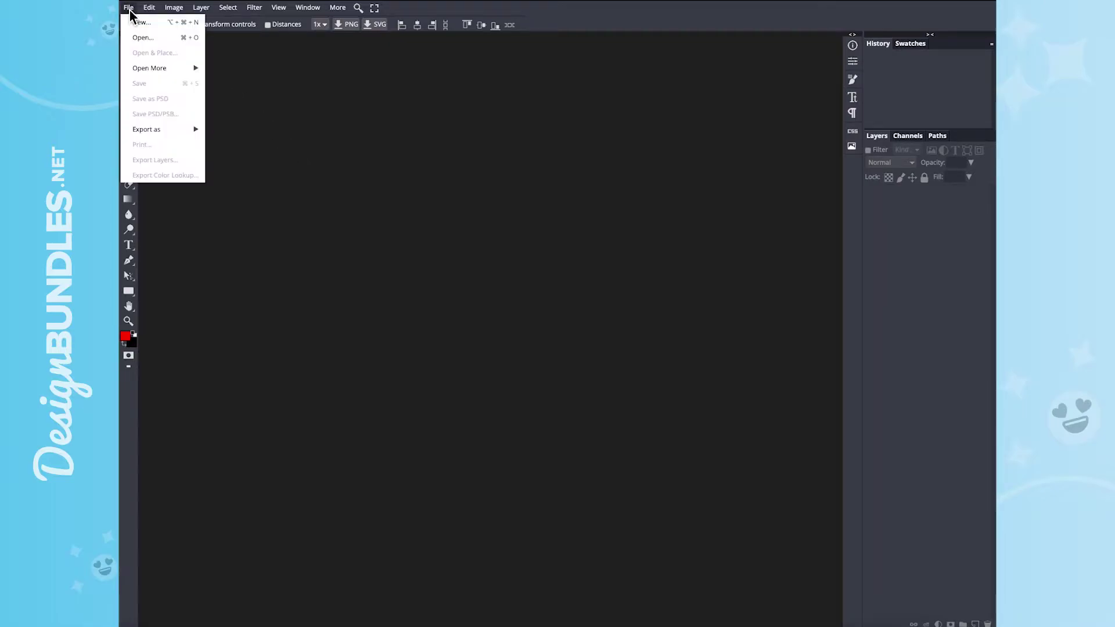
left_click(145, 37)
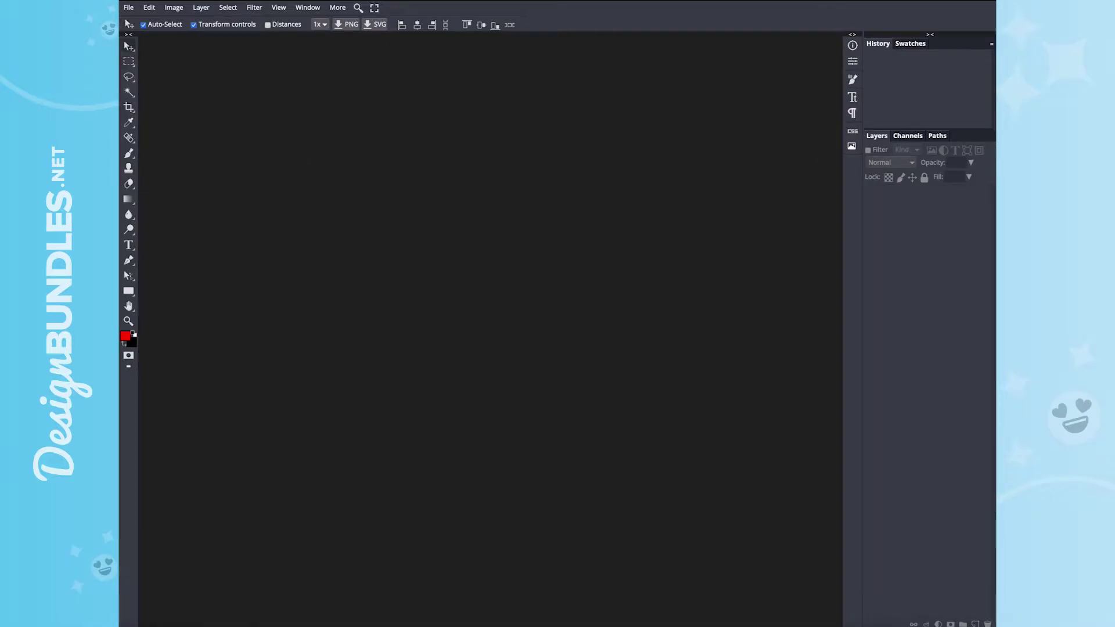
Step: Open spot-hand-drawn-pattern-05.png from Finder as a new black-spotted document
left_click_drag(987, 69, 573, 75)
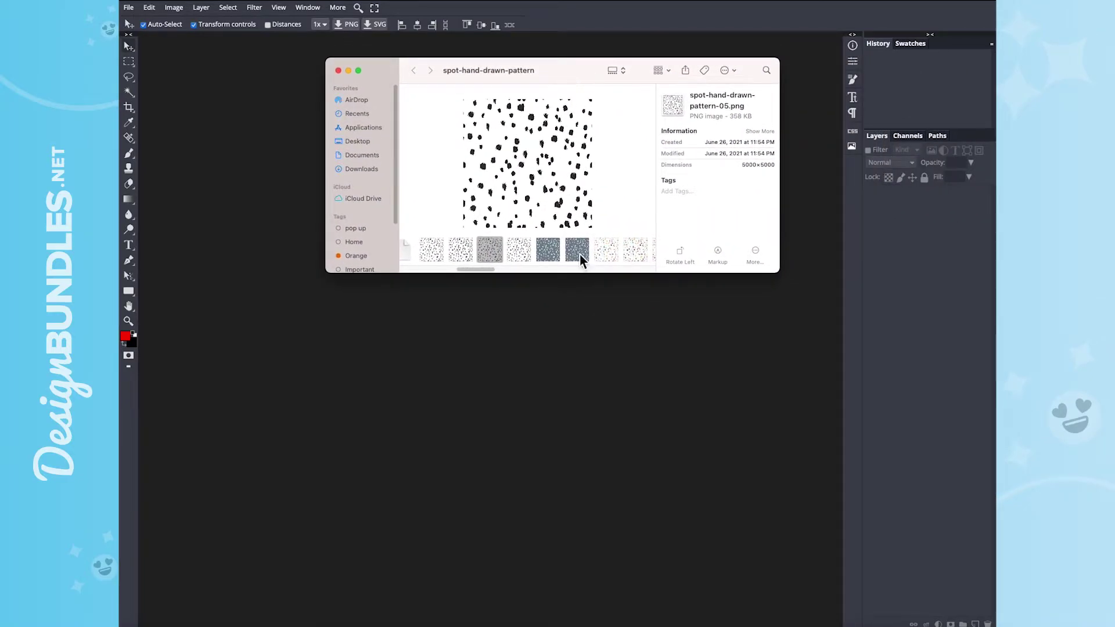
scroll(548, 250, "right", 5)
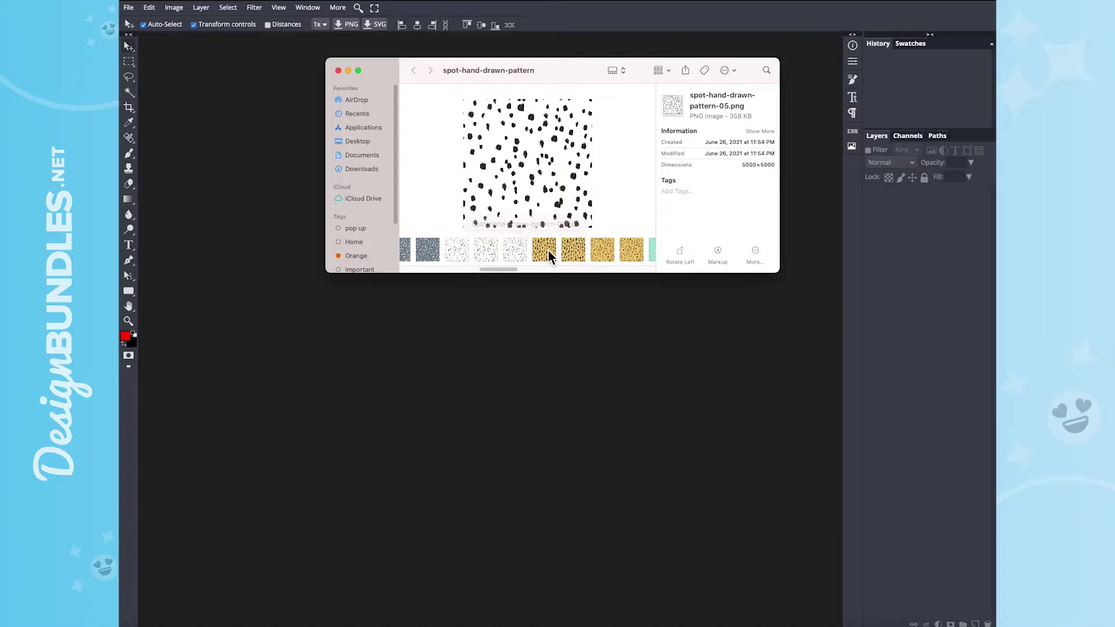
scroll(548, 252, "right", 3)
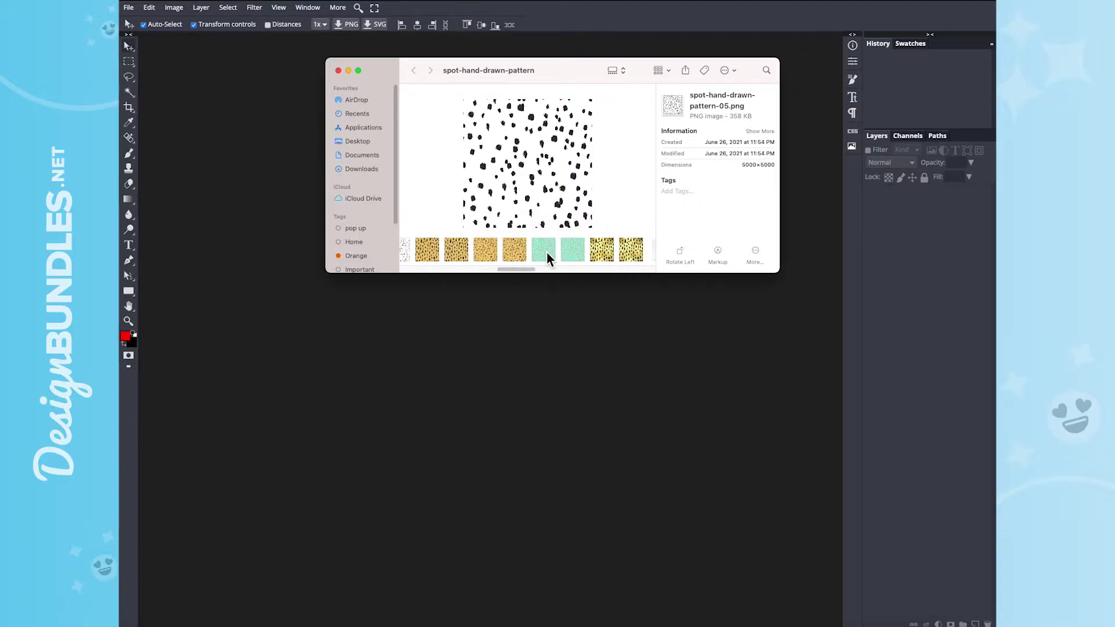
scroll(546, 252, "left", 2)
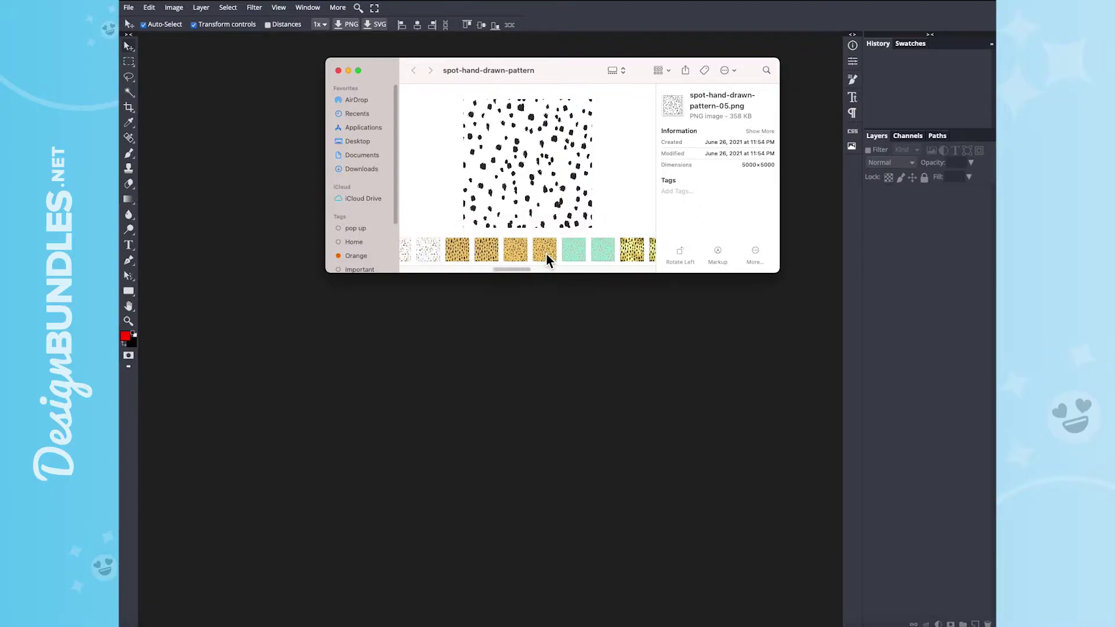
scroll(546, 254, "left", 1)
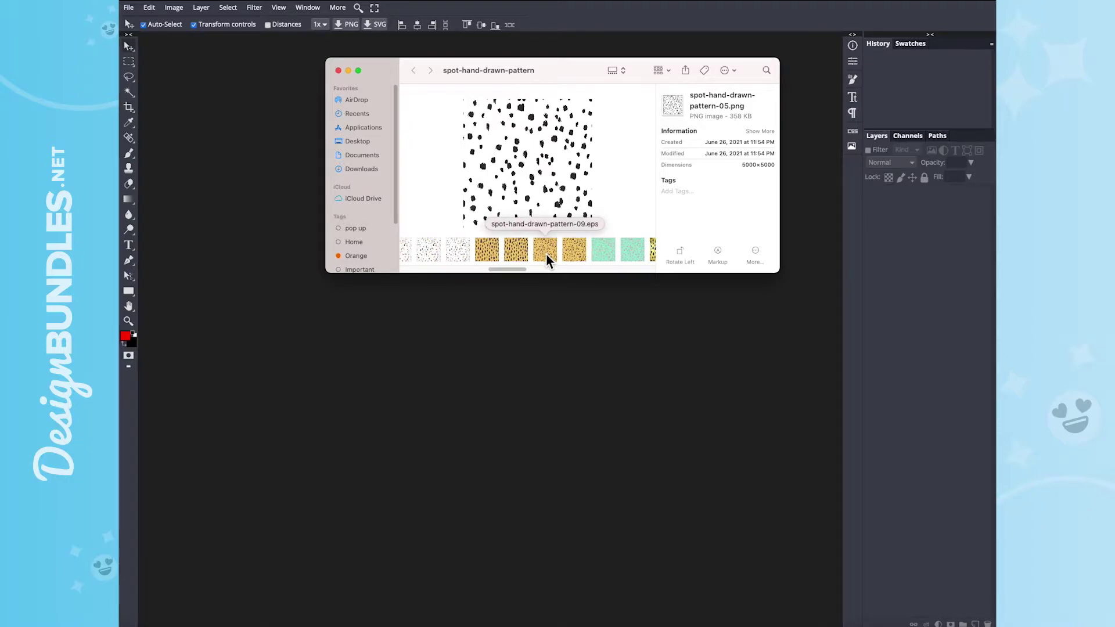
scroll(545, 253, "left", 5)
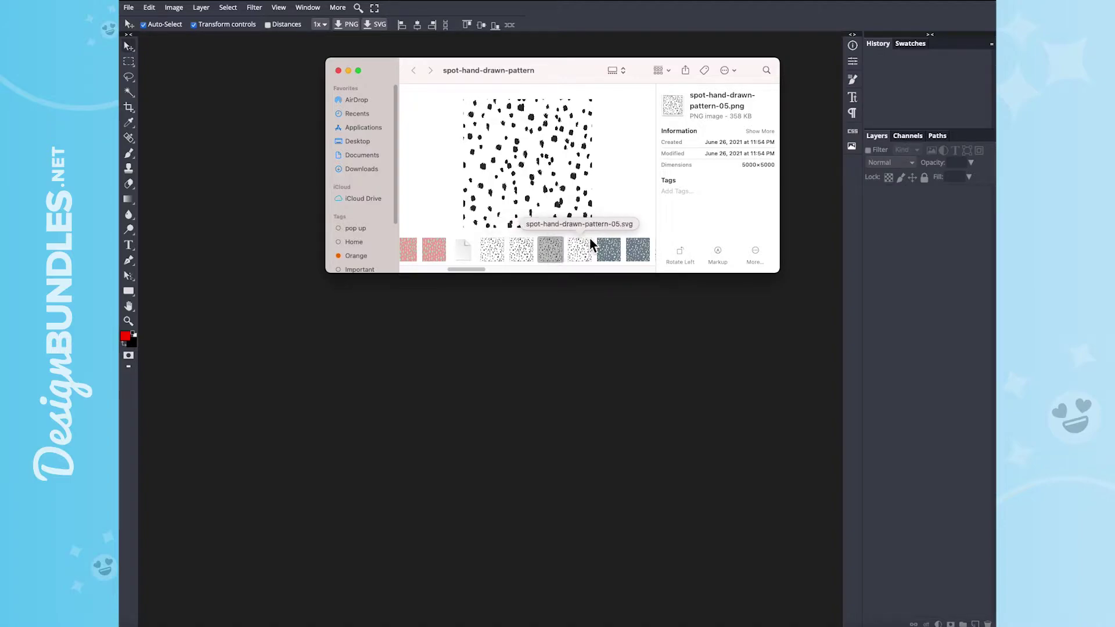
left_click_drag(549, 252, 505, 349)
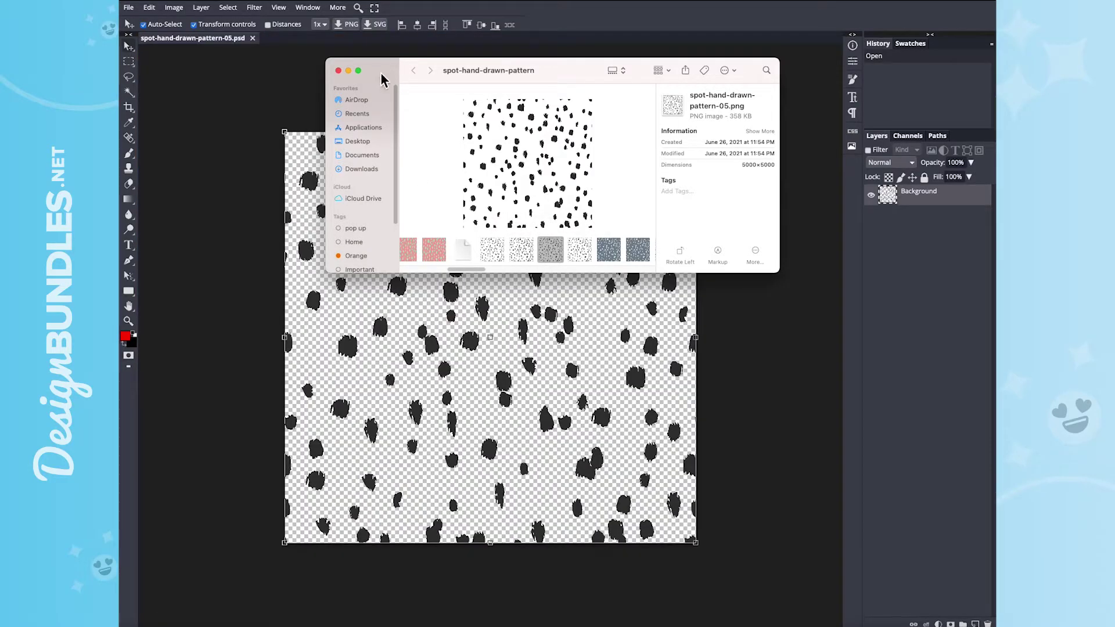
Step: Minimize the Finder window so the spotted pattern canvas is fully visible
left_click(348, 70)
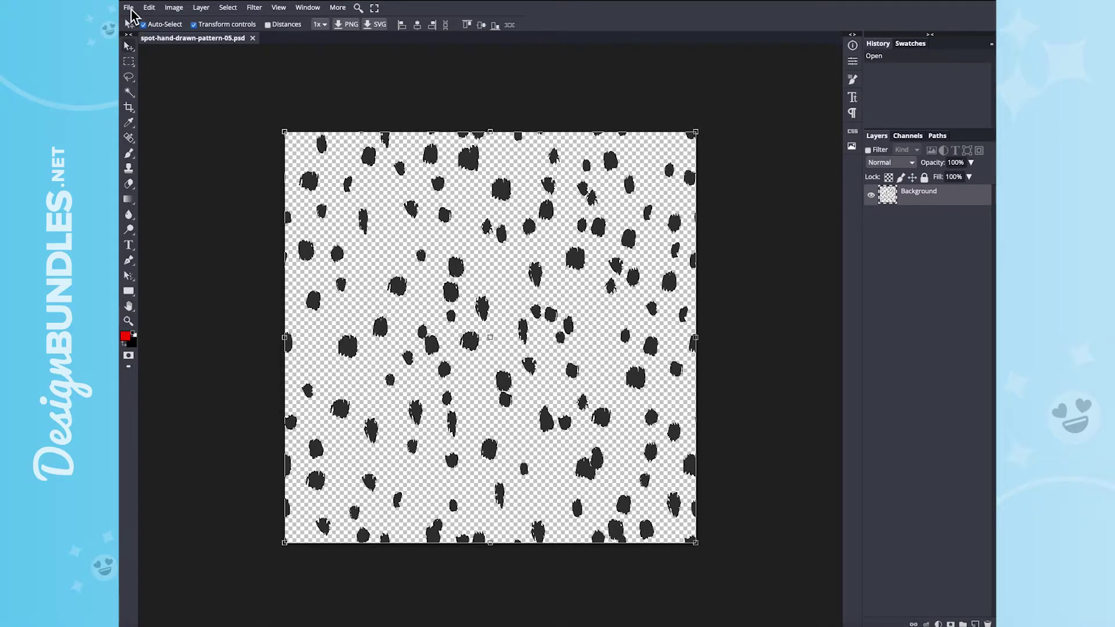
Step: Place the pink lips image 4.png as a new layer above the spotted Background
left_click(128, 8)
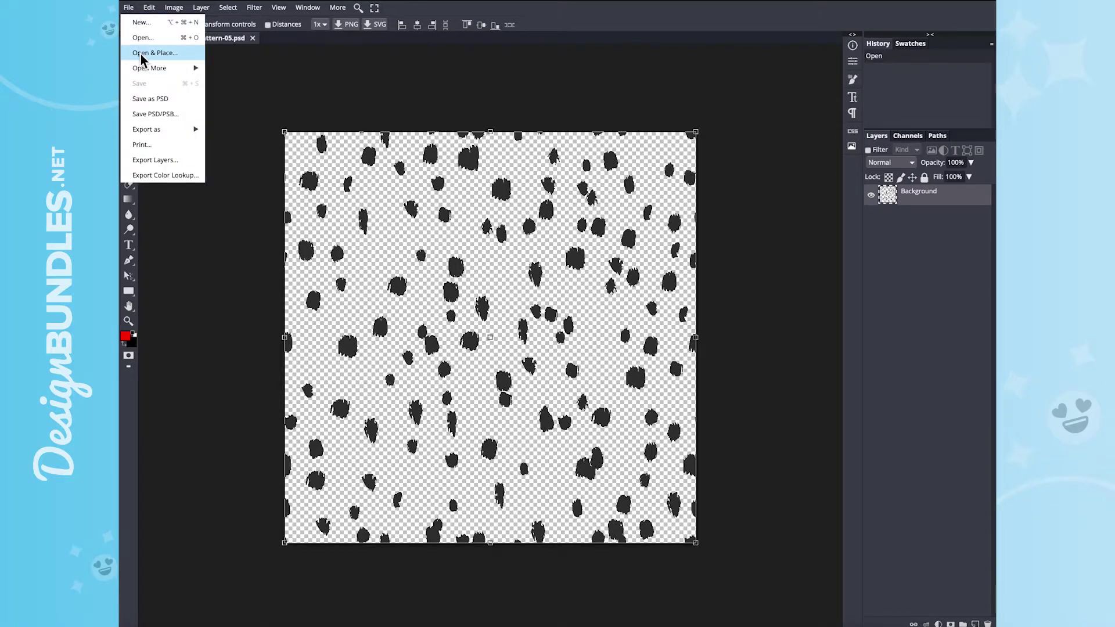
left_click(173, 55)
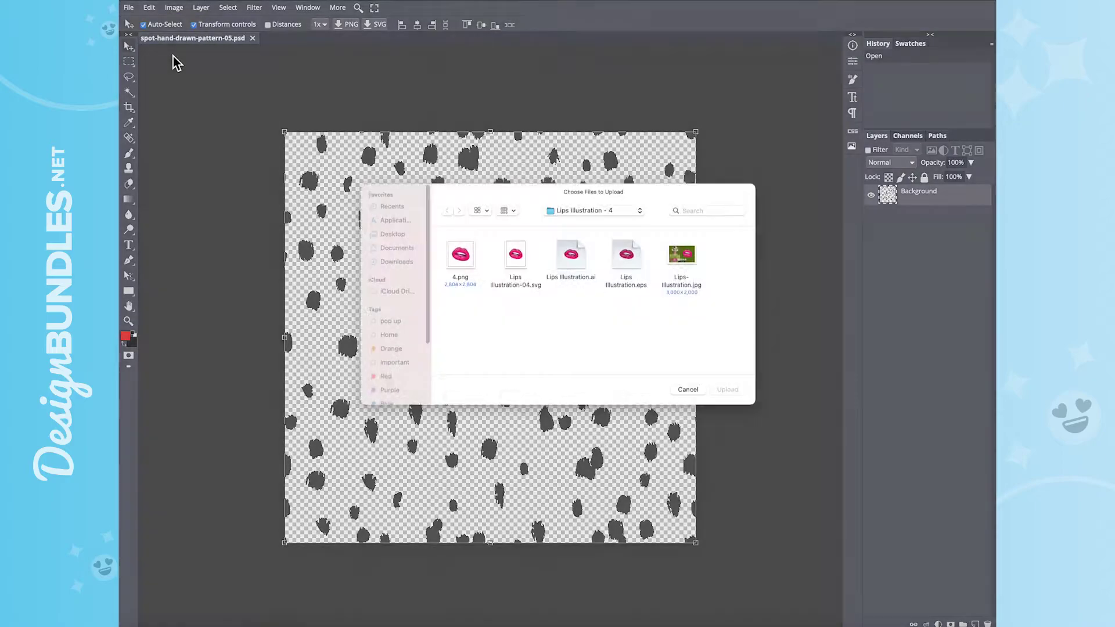
left_click(468, 265)
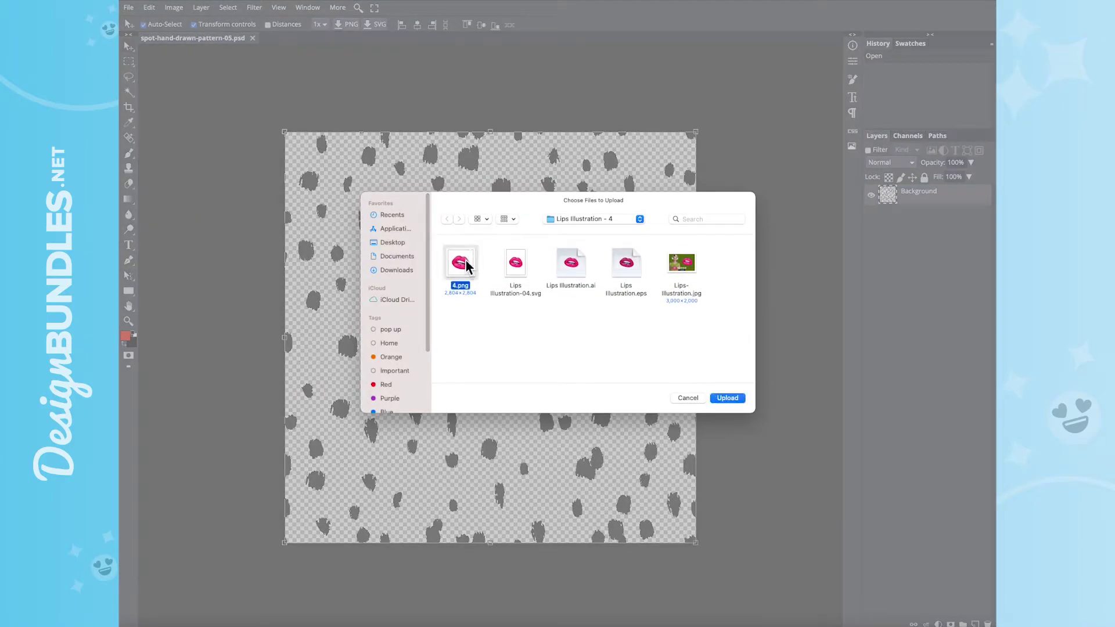
left_click(736, 401)
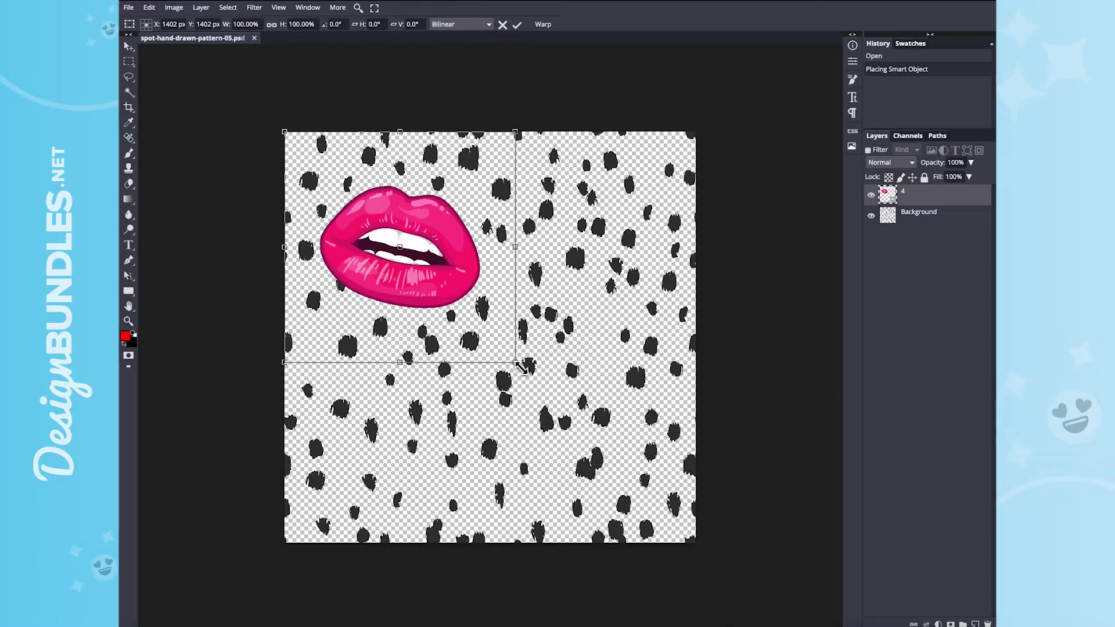
Step: Scale the lips up to about 178% and shift them toward the lower right
left_click_drag(521, 366, 702, 534)
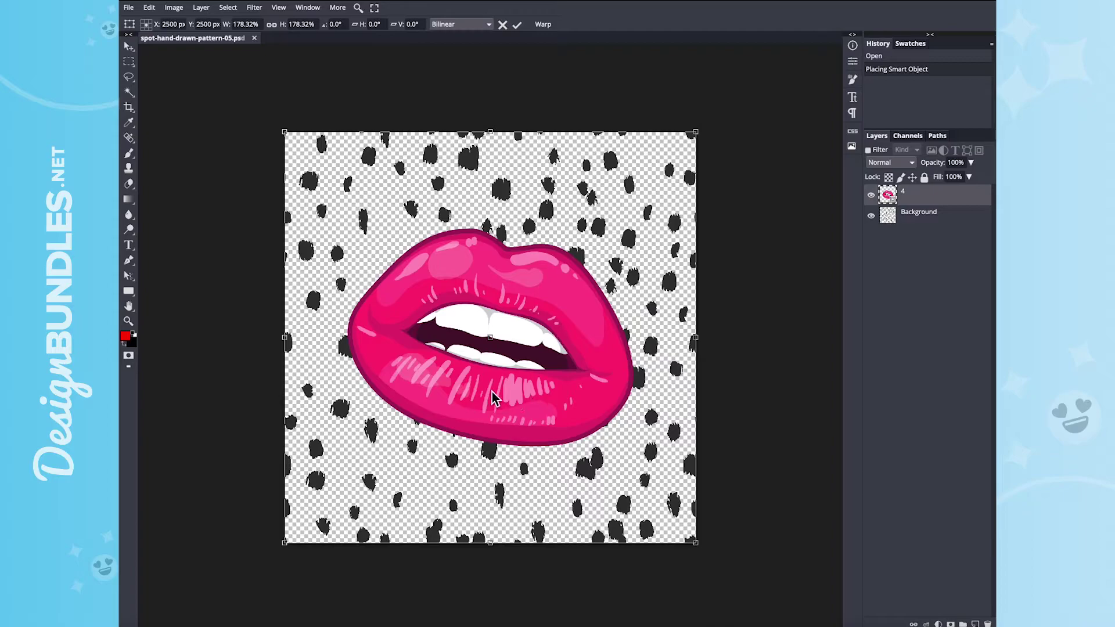
left_click_drag(498, 400, 535, 472)
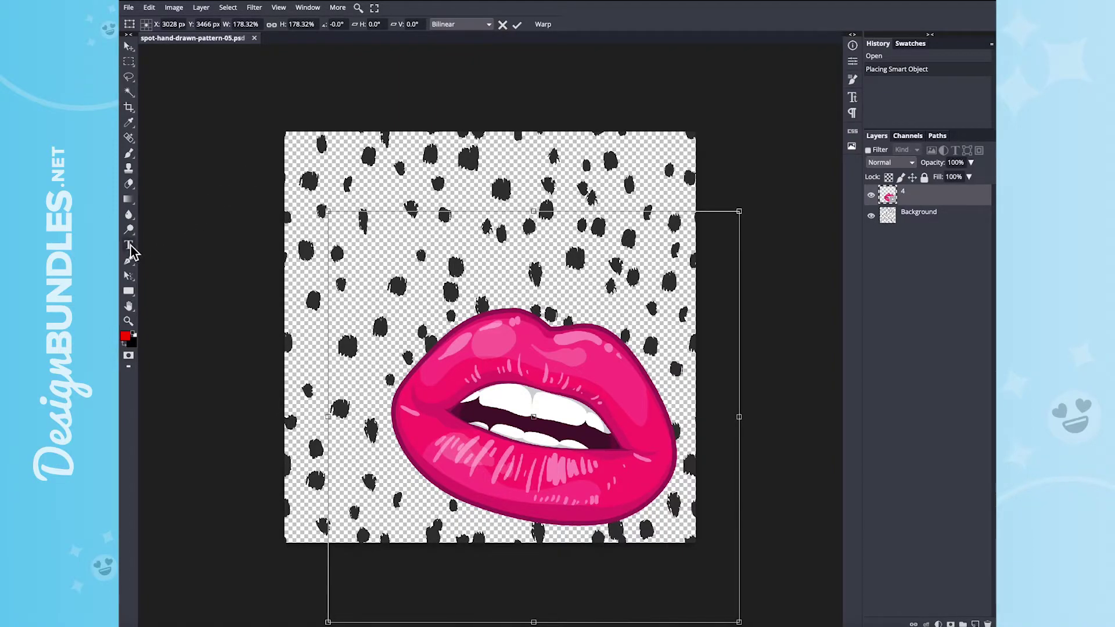
Step: Commit the lips resize and start a new Artichoke Script text layer on the canvas
left_click(130, 248)
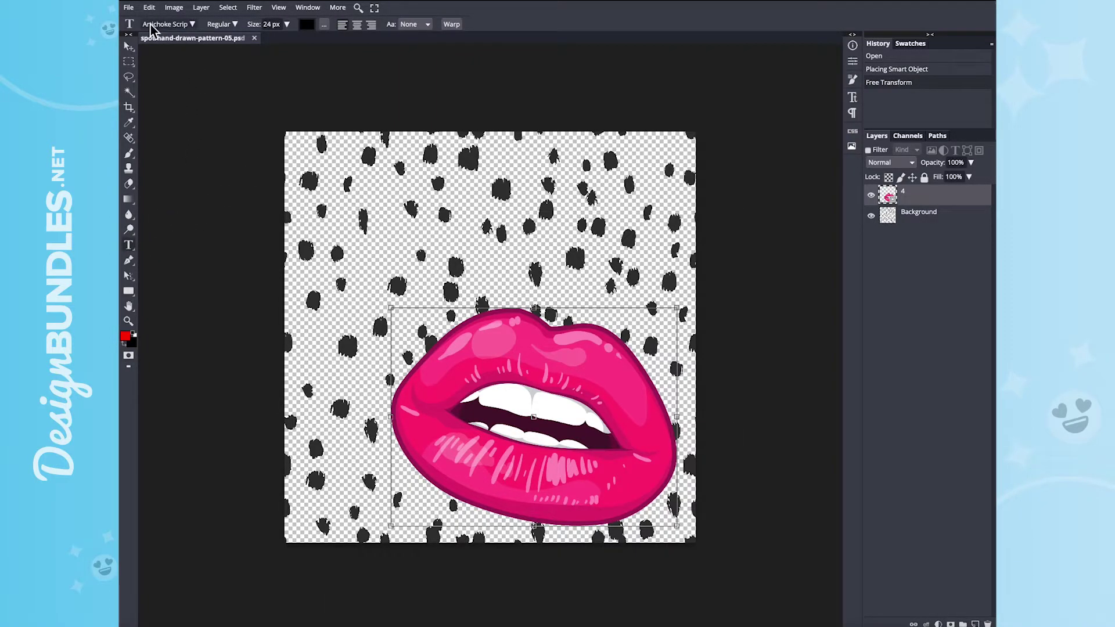
left_click(170, 27)
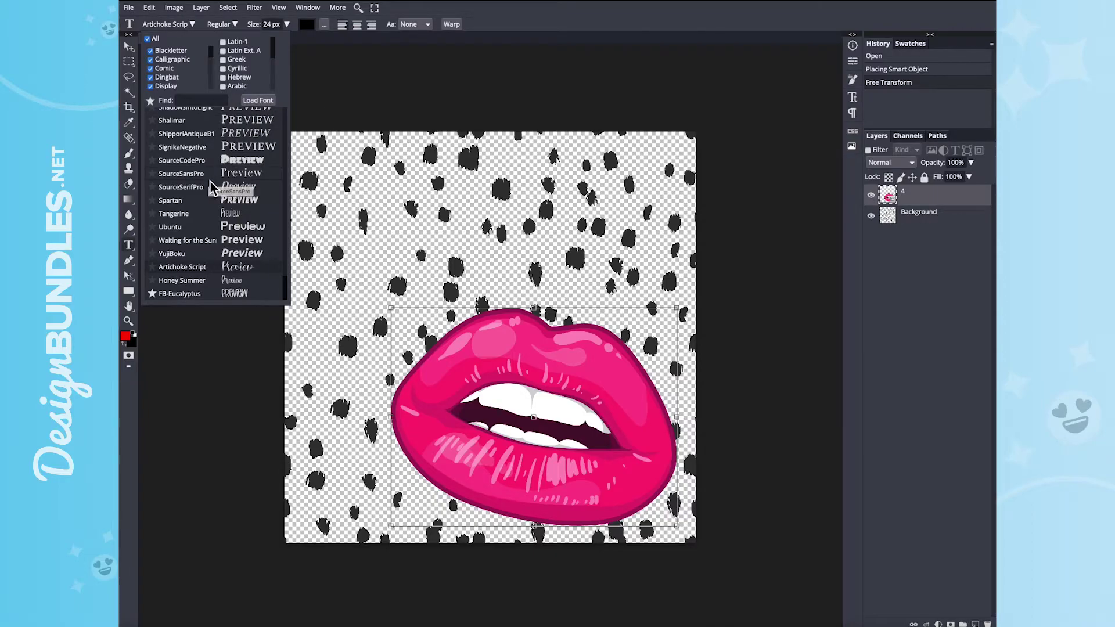
left_click(195, 272)
left_click(367, 246)
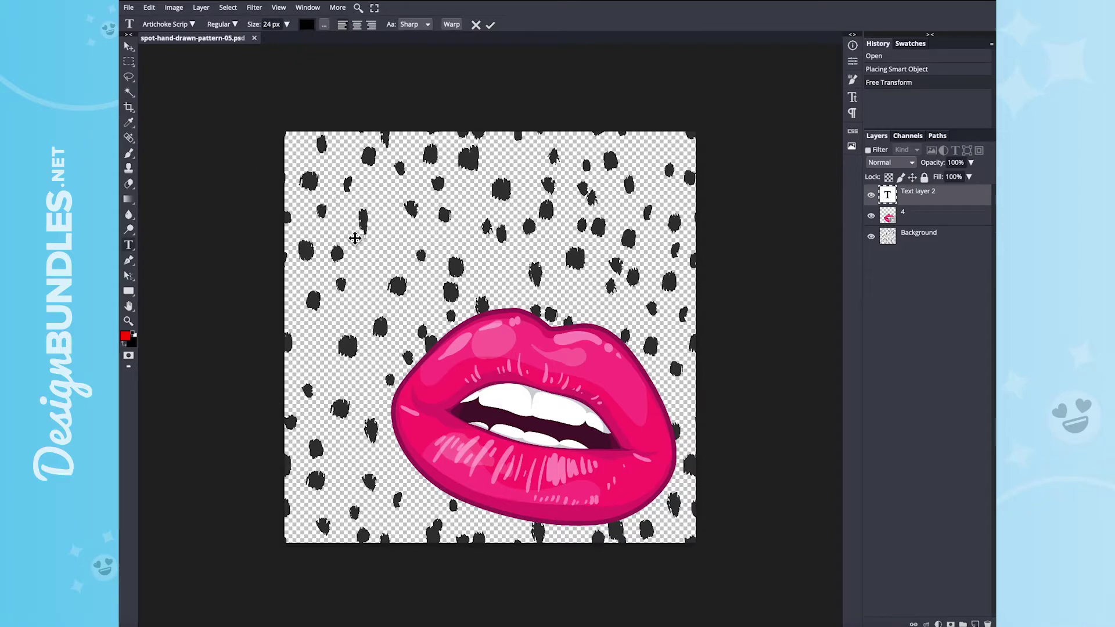
Step: Type 'Boss' in Artichoke Script at 150 px and commit the text layer
left_click(286, 24)
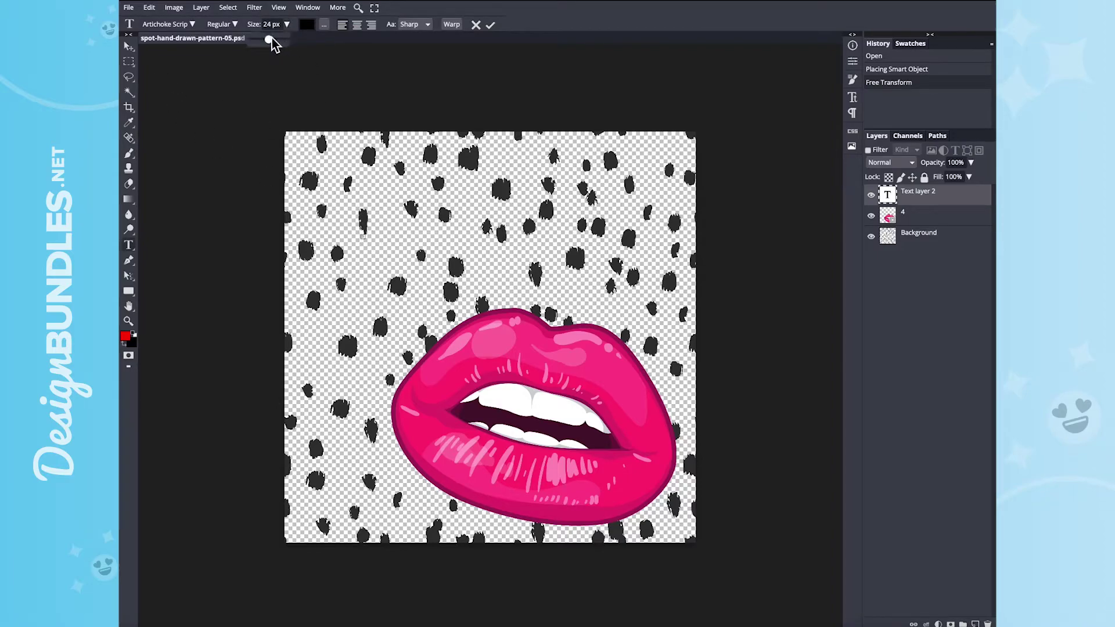
left_click_drag(272, 39, 304, 47)
type("Desi")
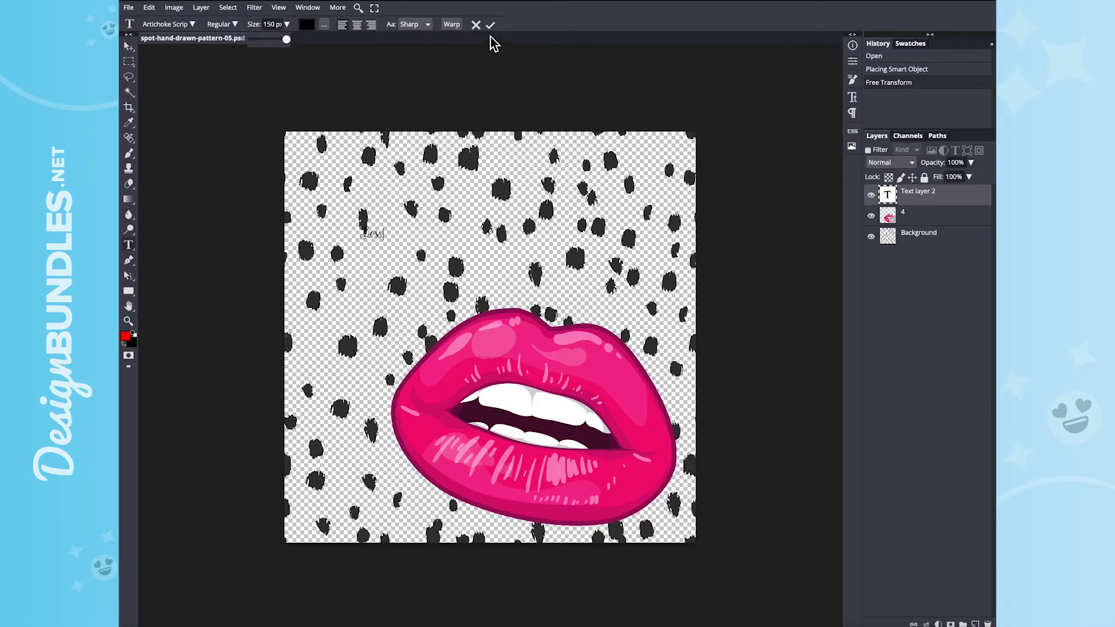
left_click(129, 46)
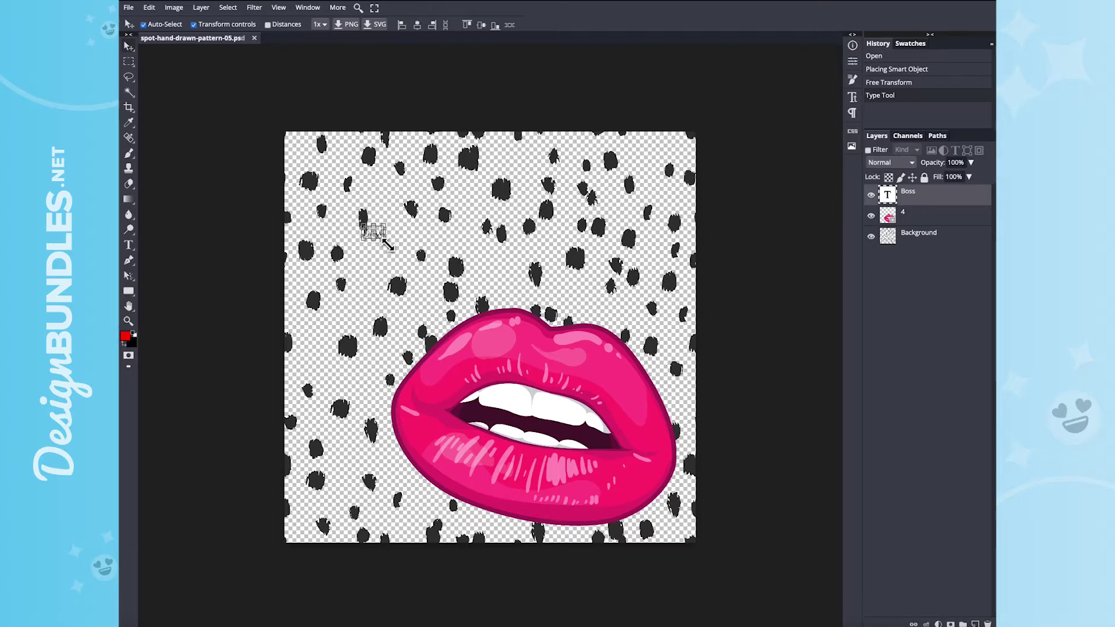
Step: Scale the Boss text to about 1125%, tilt it -4°, and move it to the upper left
left_click_drag(387, 246, 560, 350)
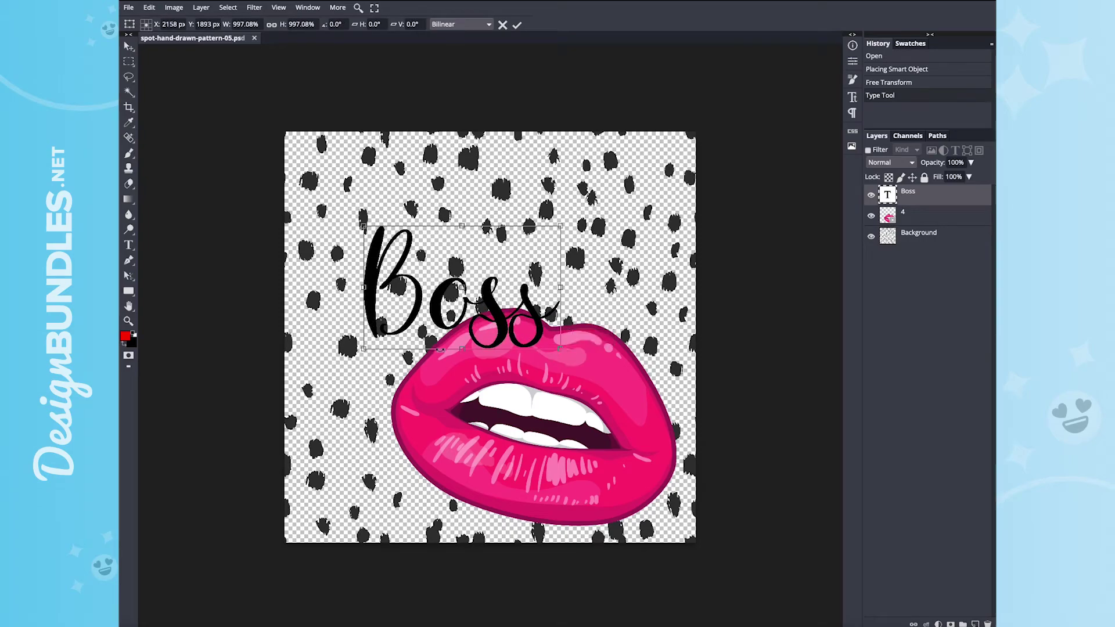
left_click_drag(460, 349, 389, 244)
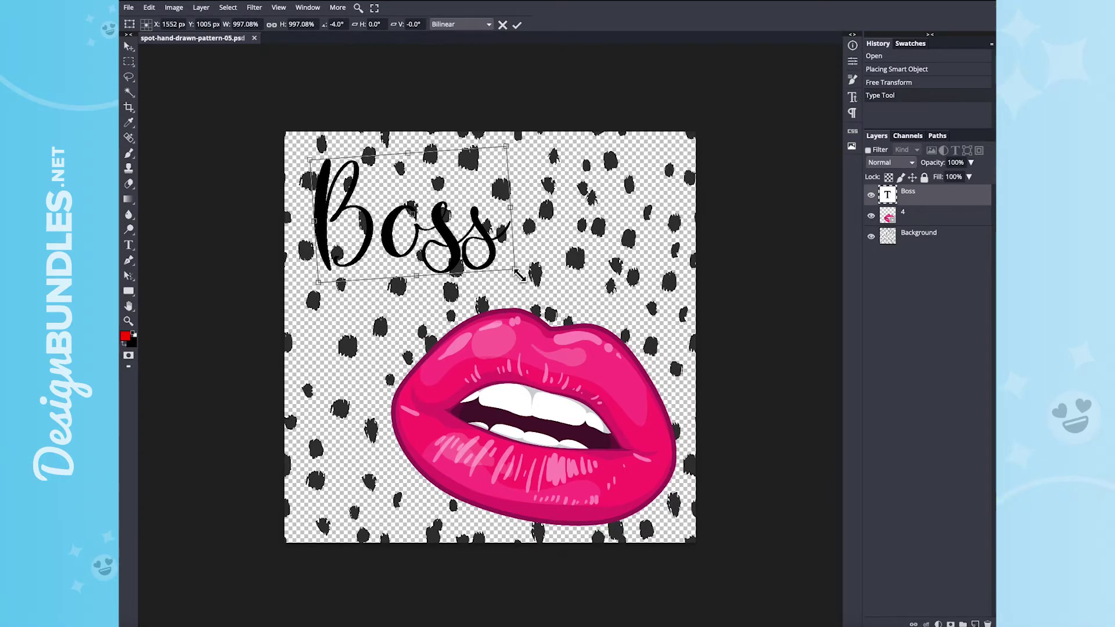
left_click_drag(515, 270, 546, 291)
left_click_drag(475, 266, 467, 251)
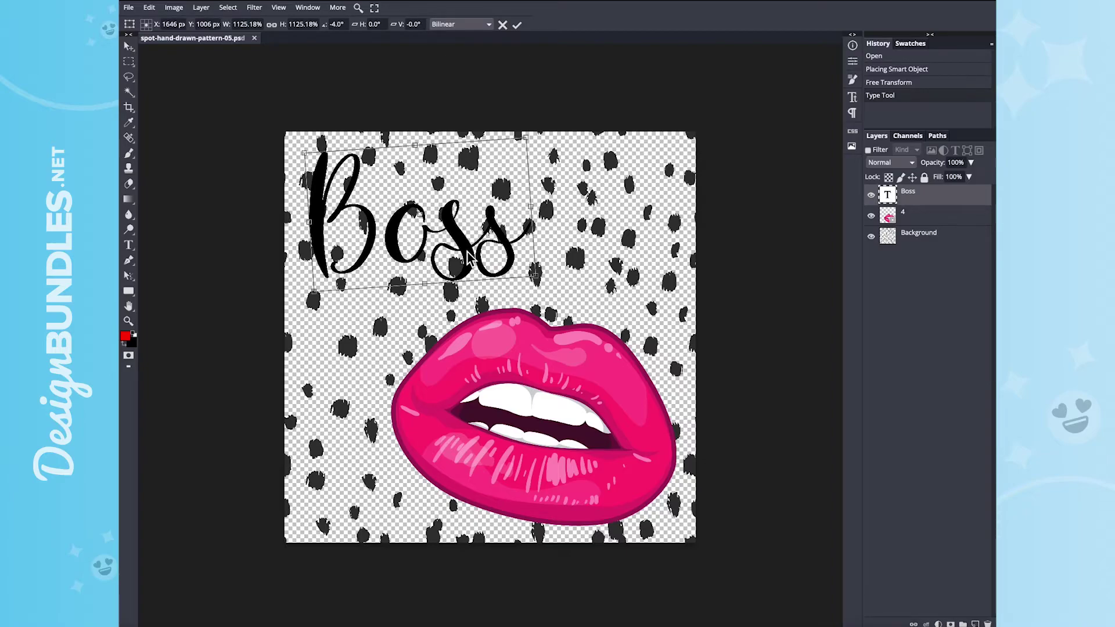
Step: Commit Boss and type 'Babe' as a new text layer just below it
left_click(131, 246)
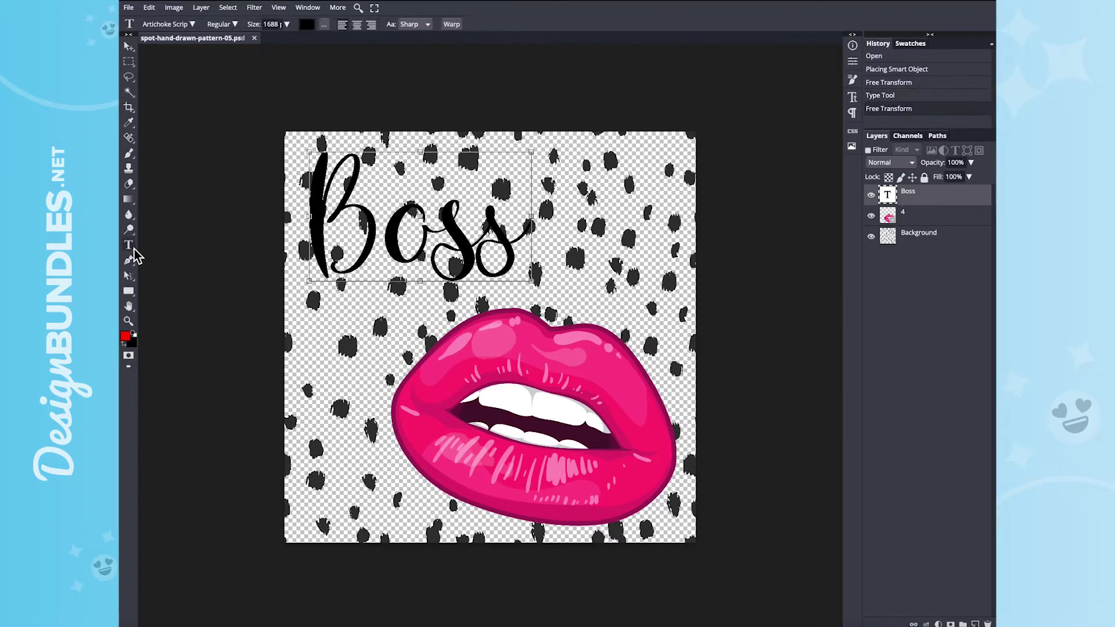
left_click(350, 335)
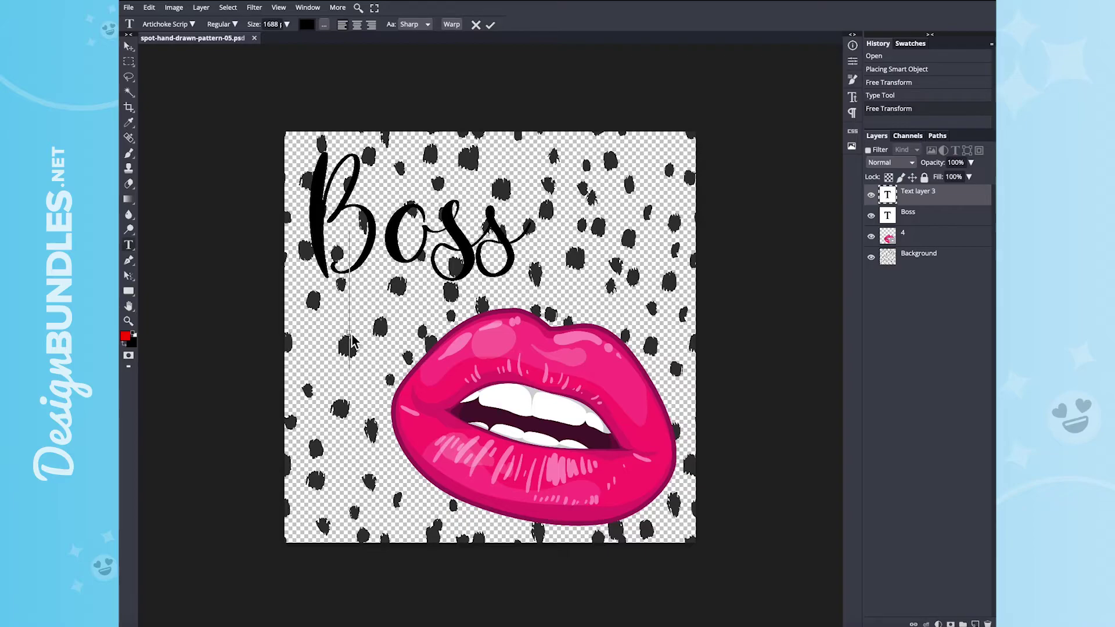
type("Bae")
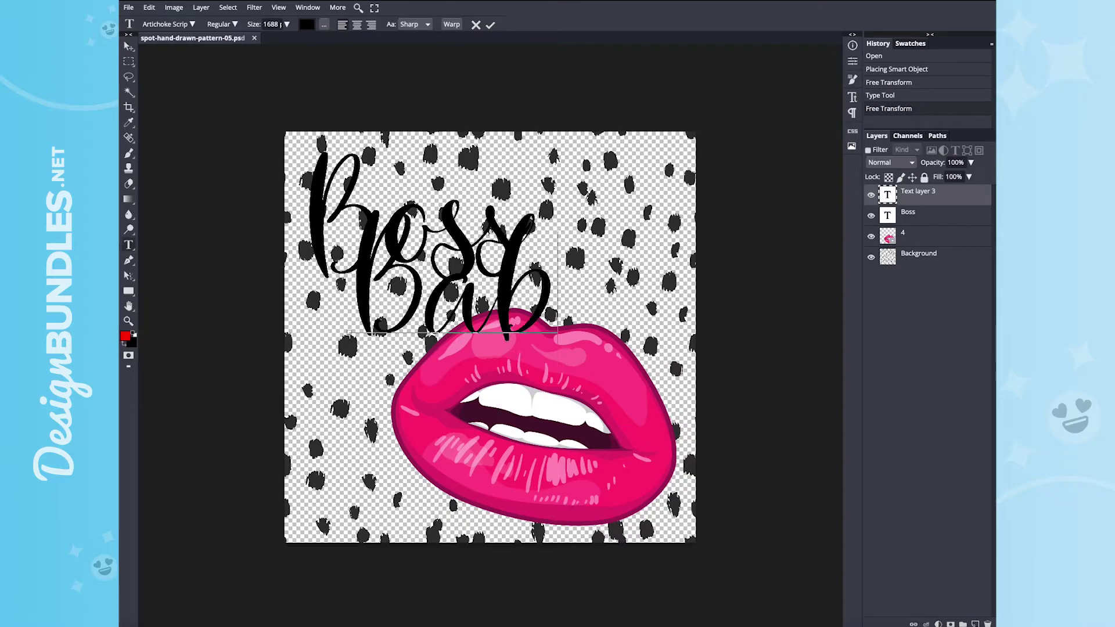
type("e")
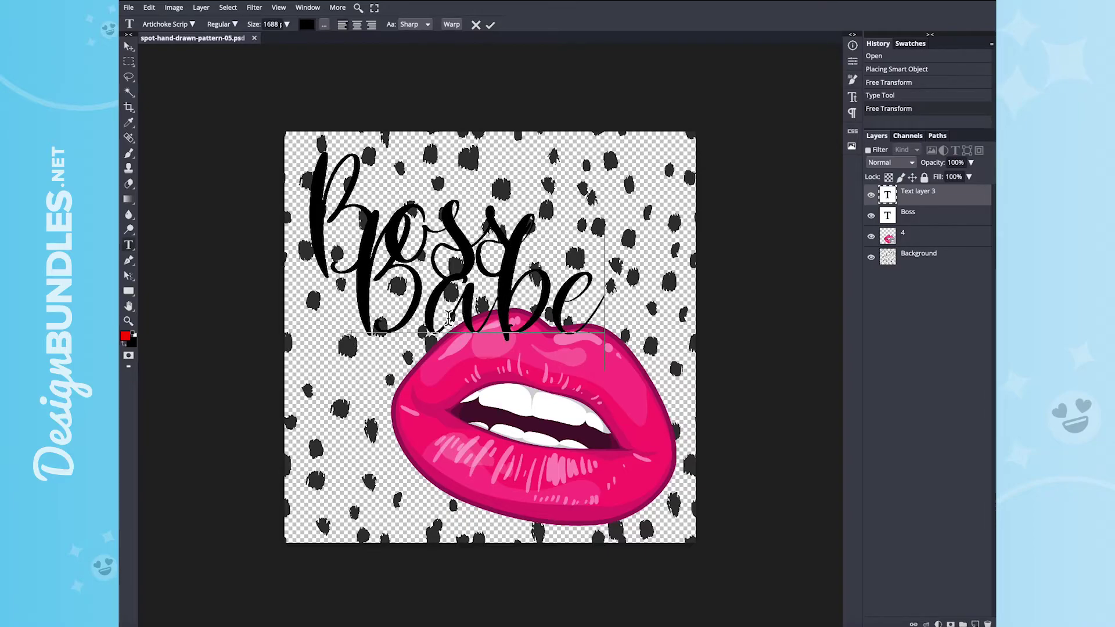
Step: Tilt the Babe text about -2° and shift it right onto the top of the lips
left_click(129, 49)
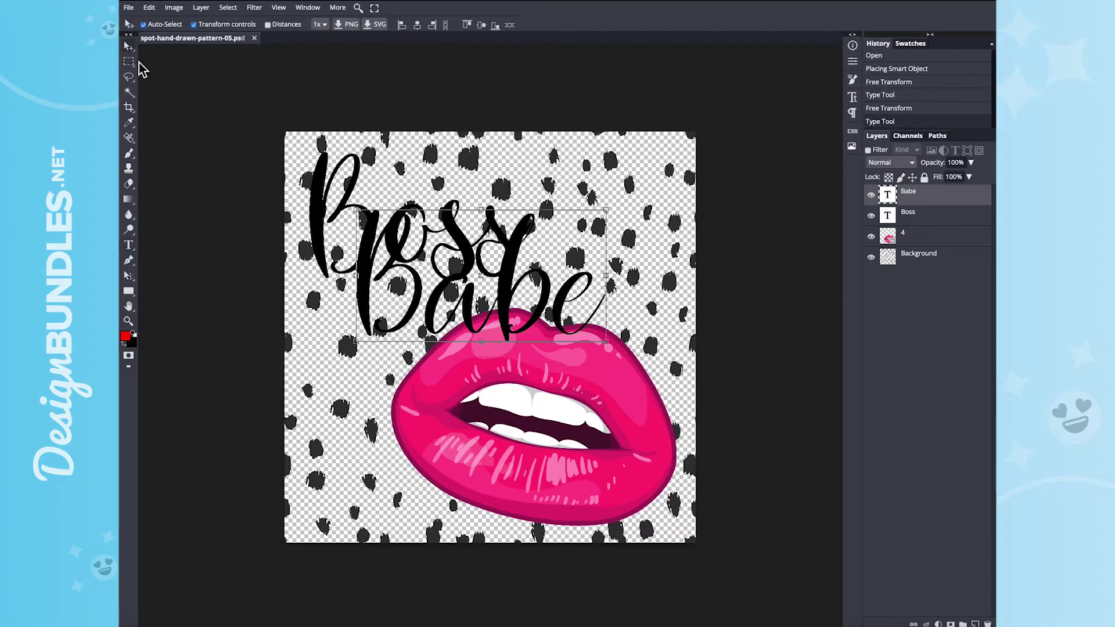
left_click_drag(422, 305, 438, 333)
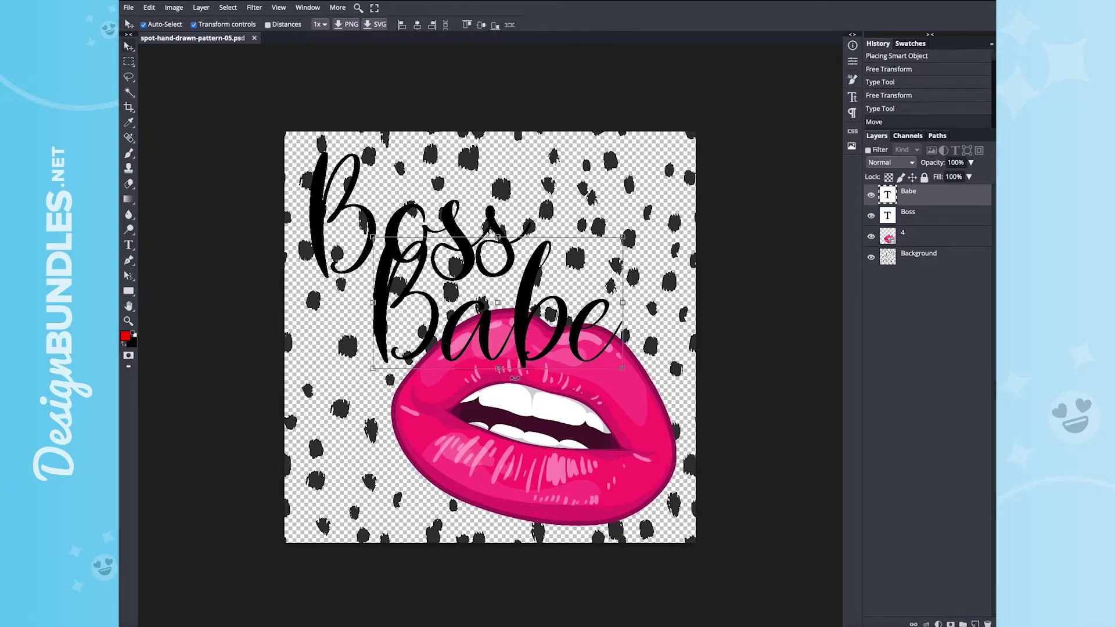
key("ctrl+t")
left_click_drag(497, 369, 503, 381)
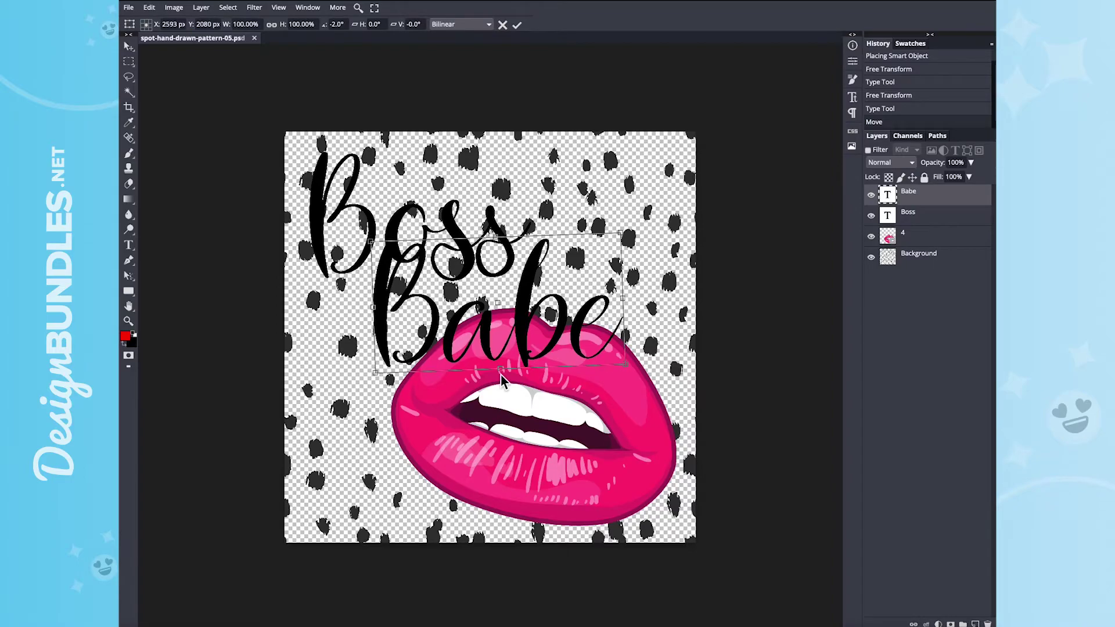
left_click_drag(437, 339, 482, 352)
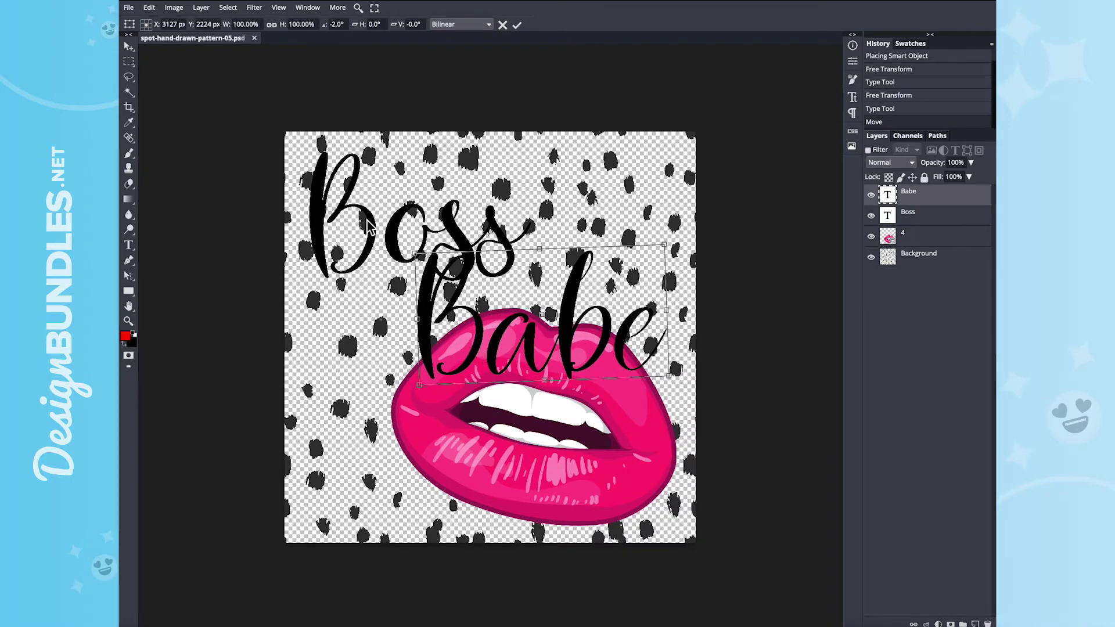
left_click(129, 48)
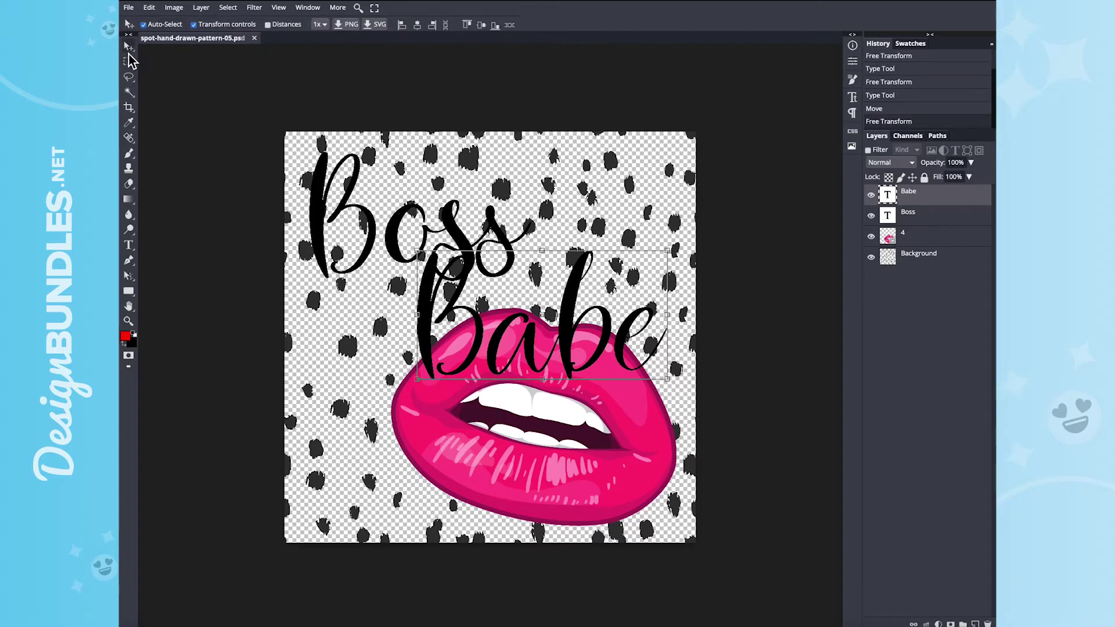
Step: Move Boss down-right to overlap Babe and nudge the lips slightly upward
left_click_drag(351, 201, 374, 225)
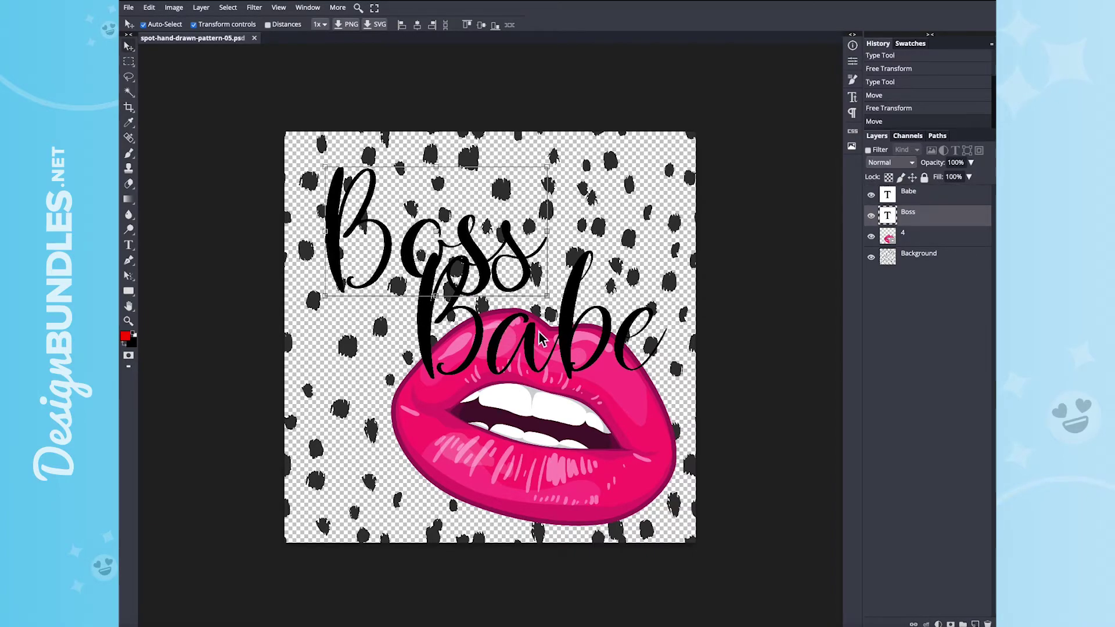
left_click(560, 334)
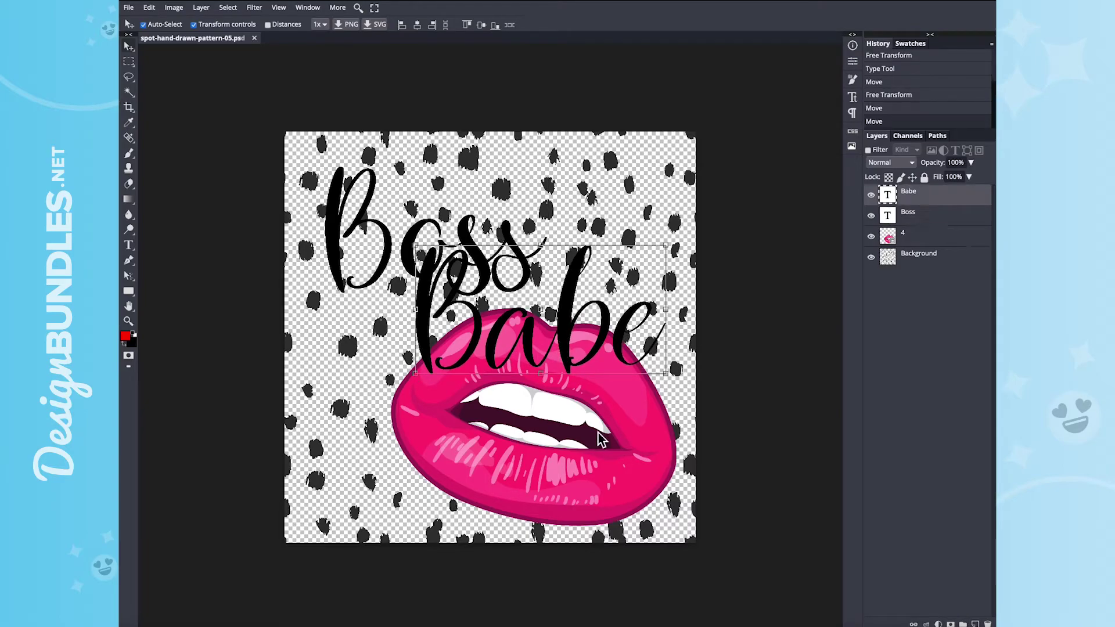
left_click_drag(632, 444, 632, 447)
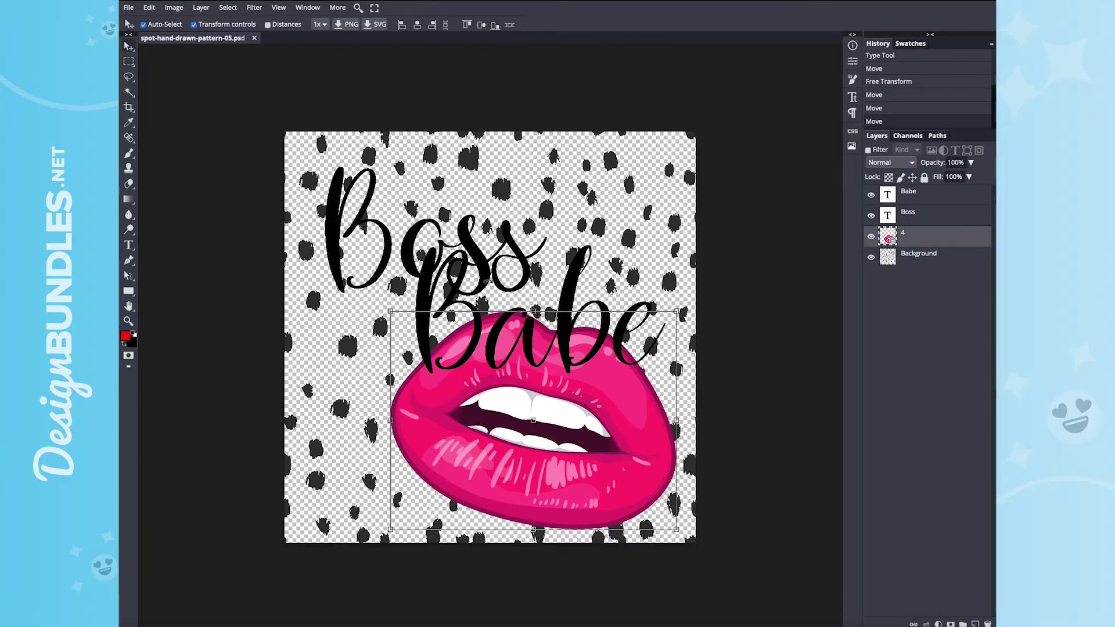
left_click(491, 259)
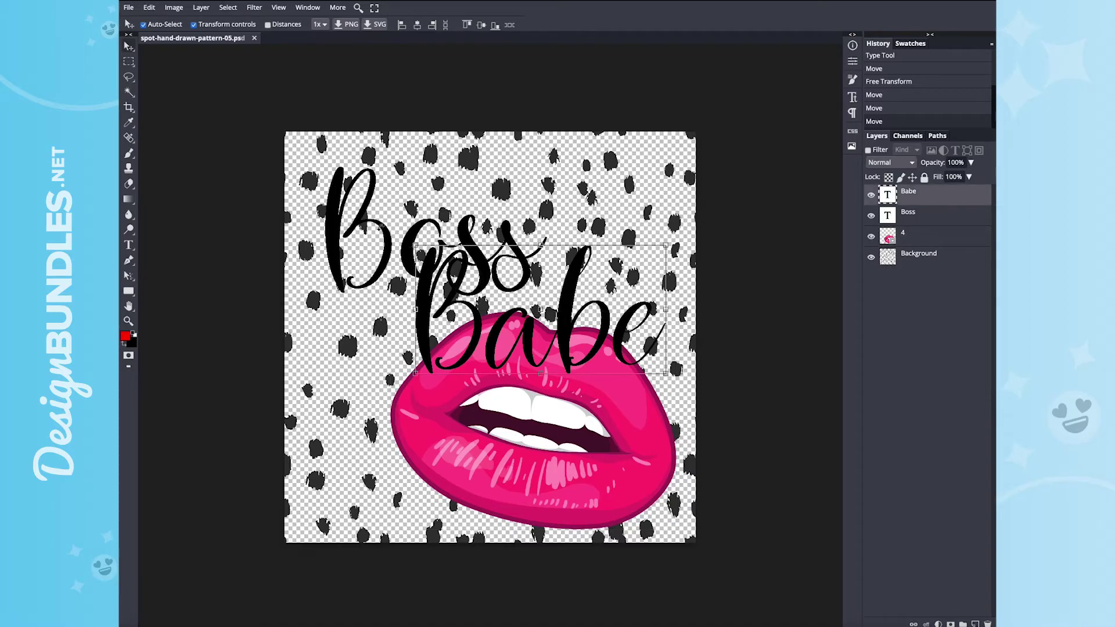
left_click(351, 217)
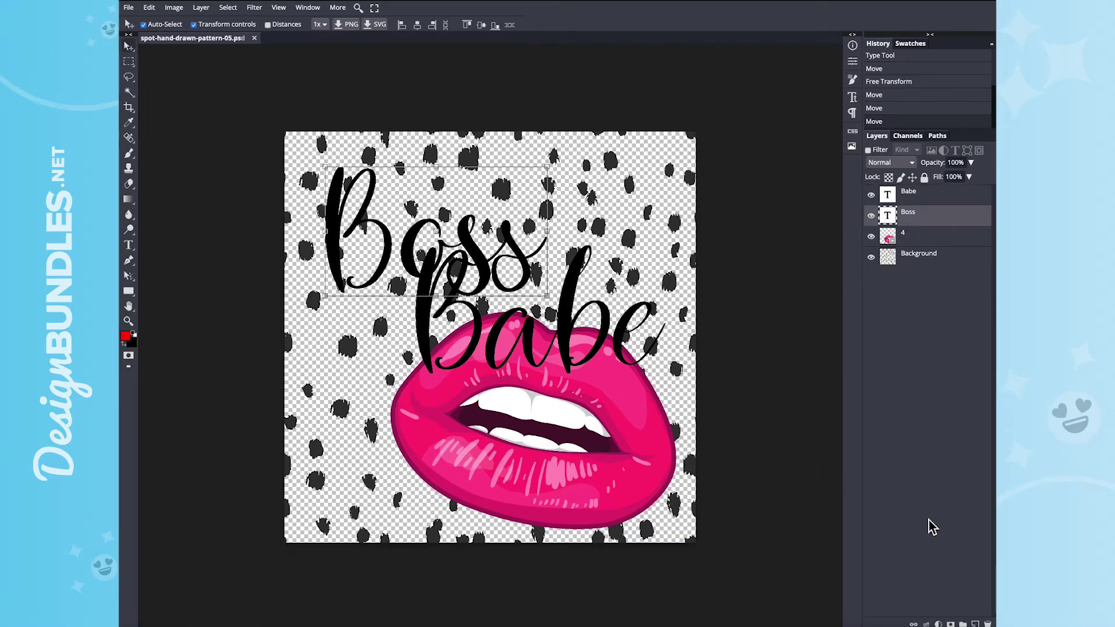
left_click(928, 624)
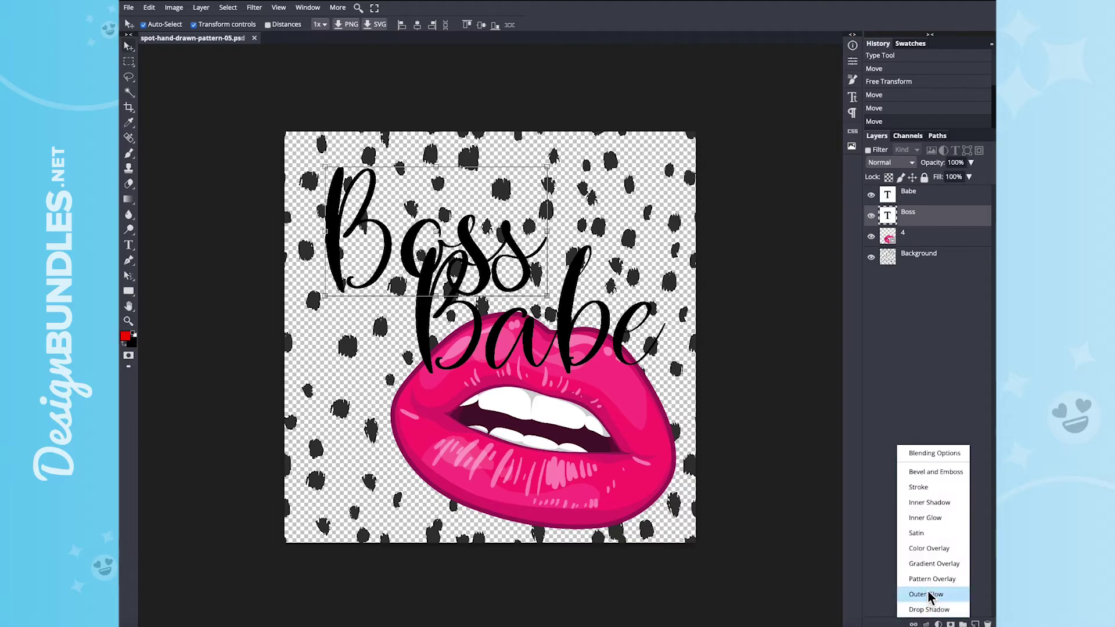
Step: Apply a hot pink ff009c (hue 323°) Color Overlay to the Boss text layer, leaving Babe black
left_click(960, 556)
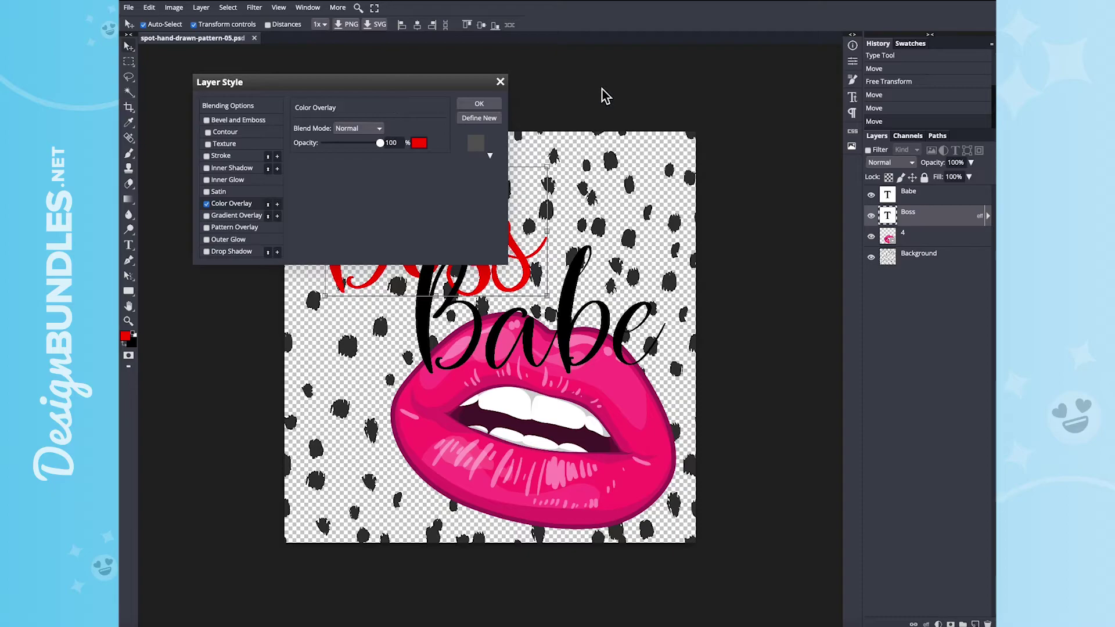
left_click_drag(422, 87, 833, 91)
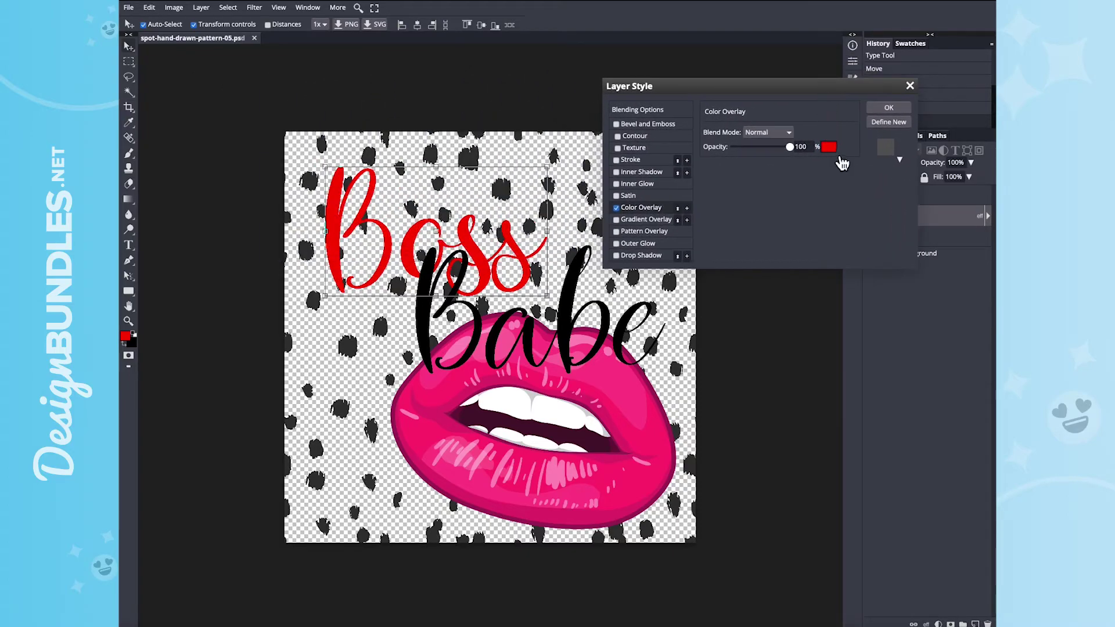
left_click(829, 148)
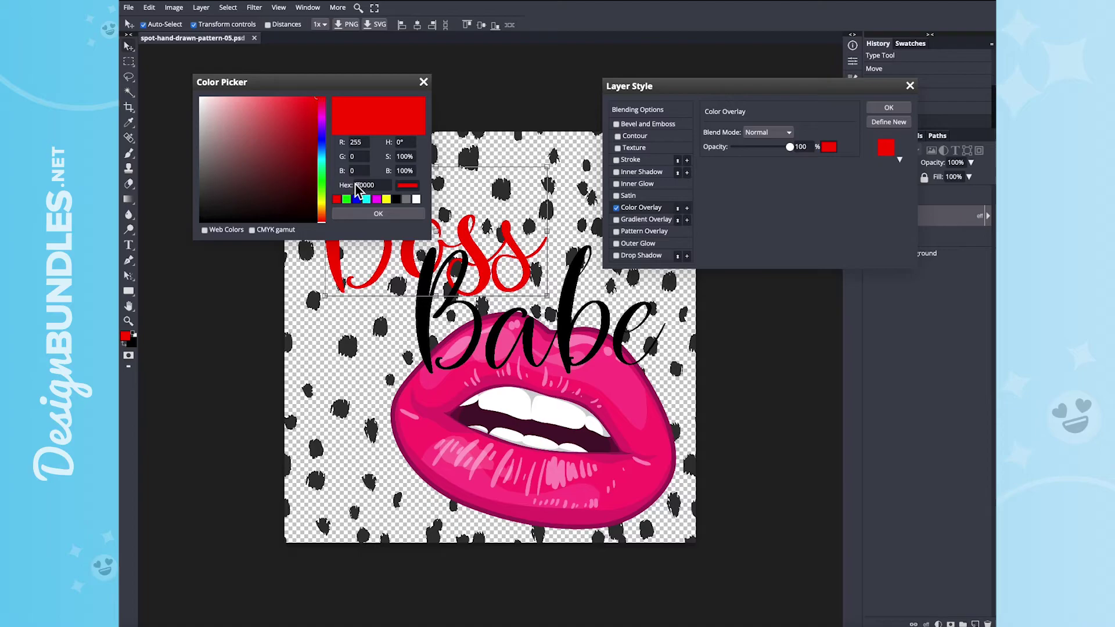
left_click(322, 110)
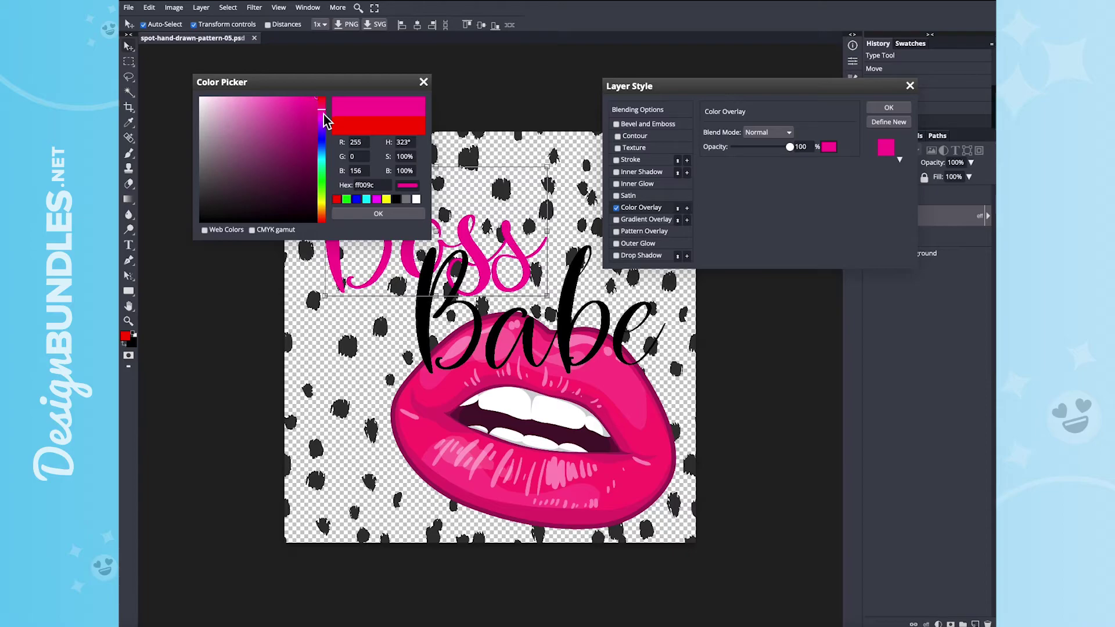
left_click(392, 215)
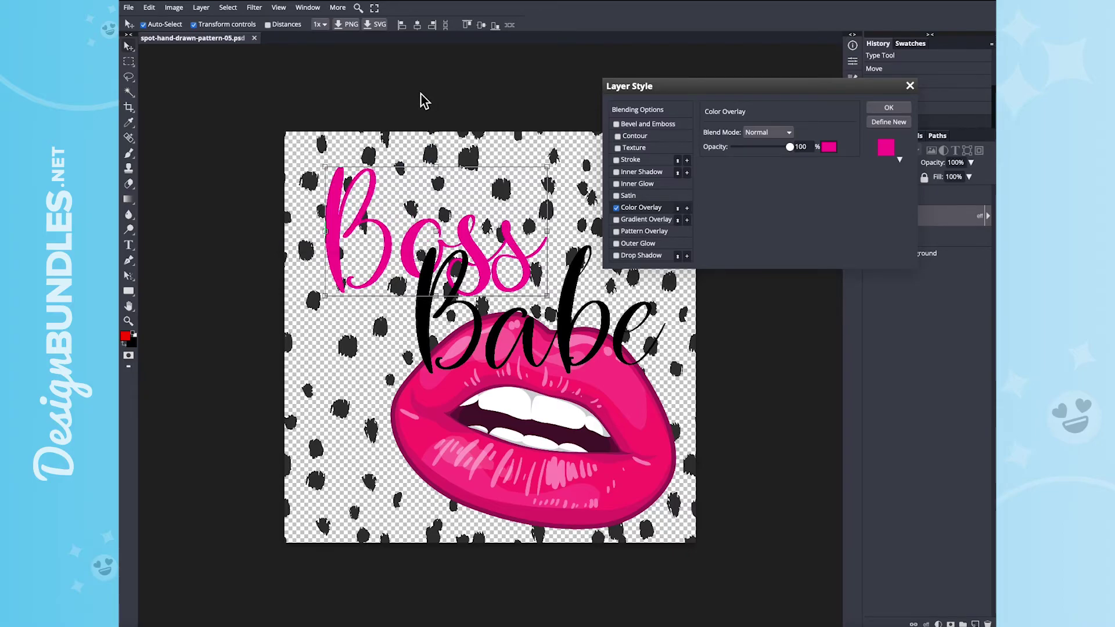
left_click(880, 109)
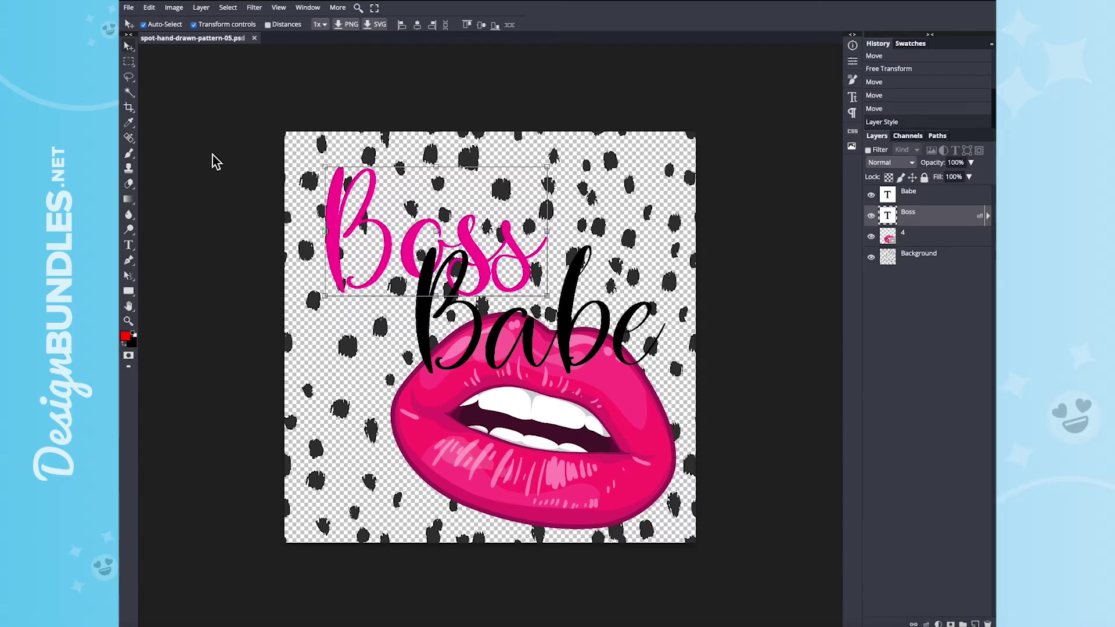
Step: Merge Down the Boss layer, then Babe, then the lips layer into Background
left_click(203, 8)
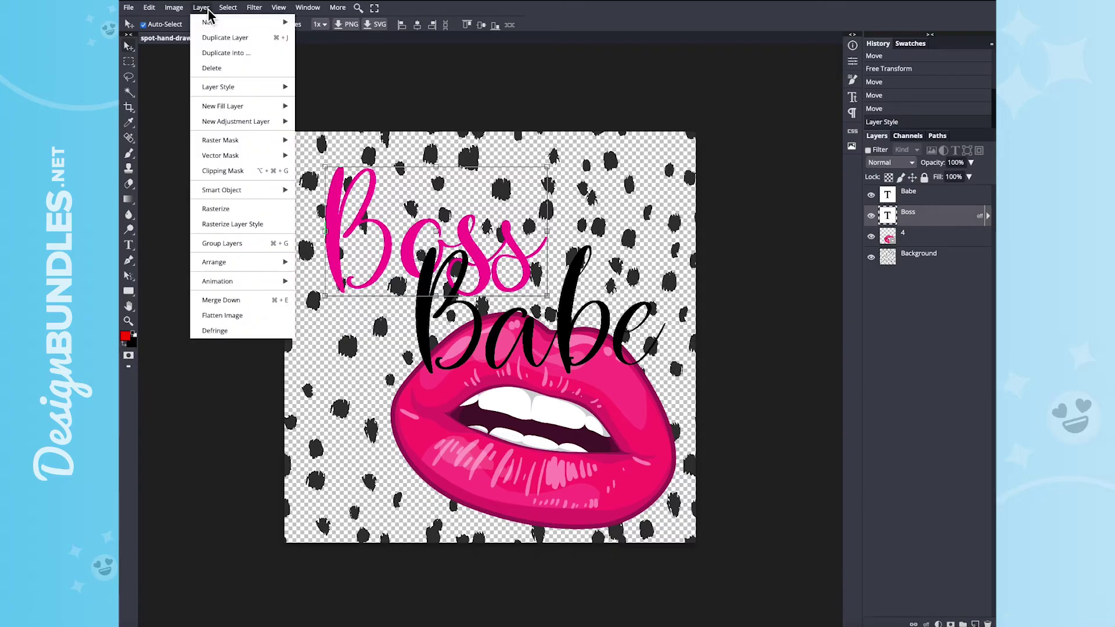
left_click(253, 302)
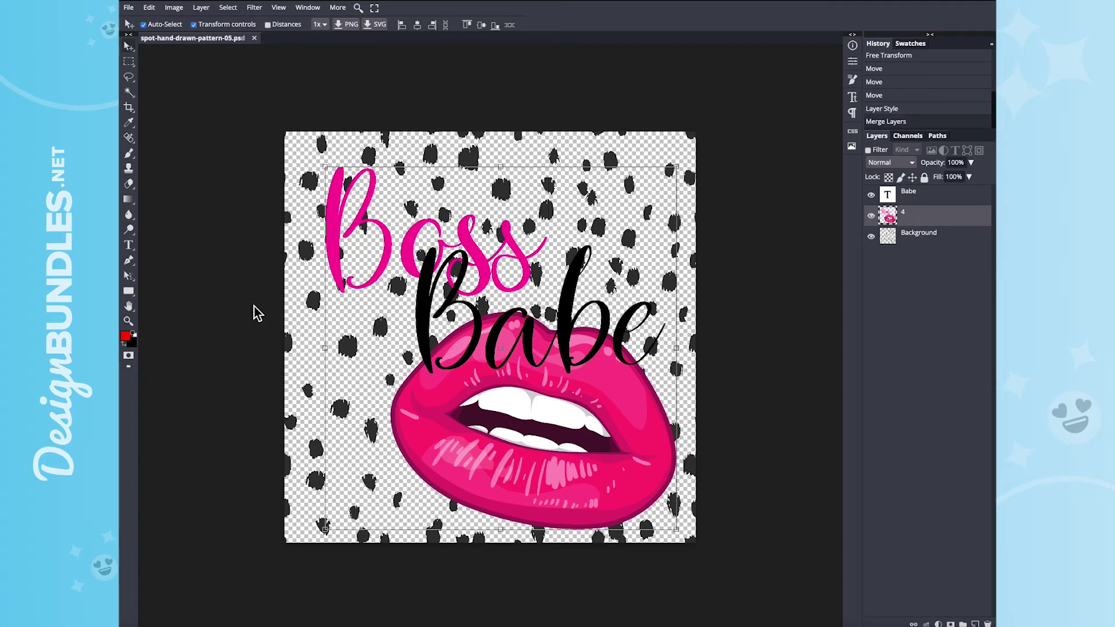
left_click(927, 197)
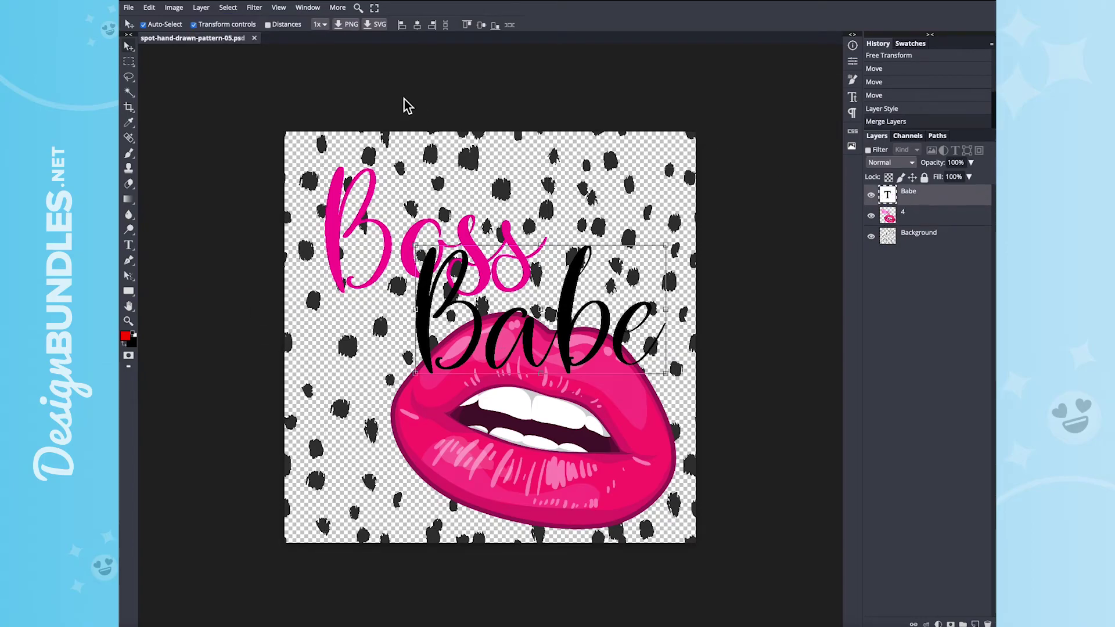
left_click(202, 8)
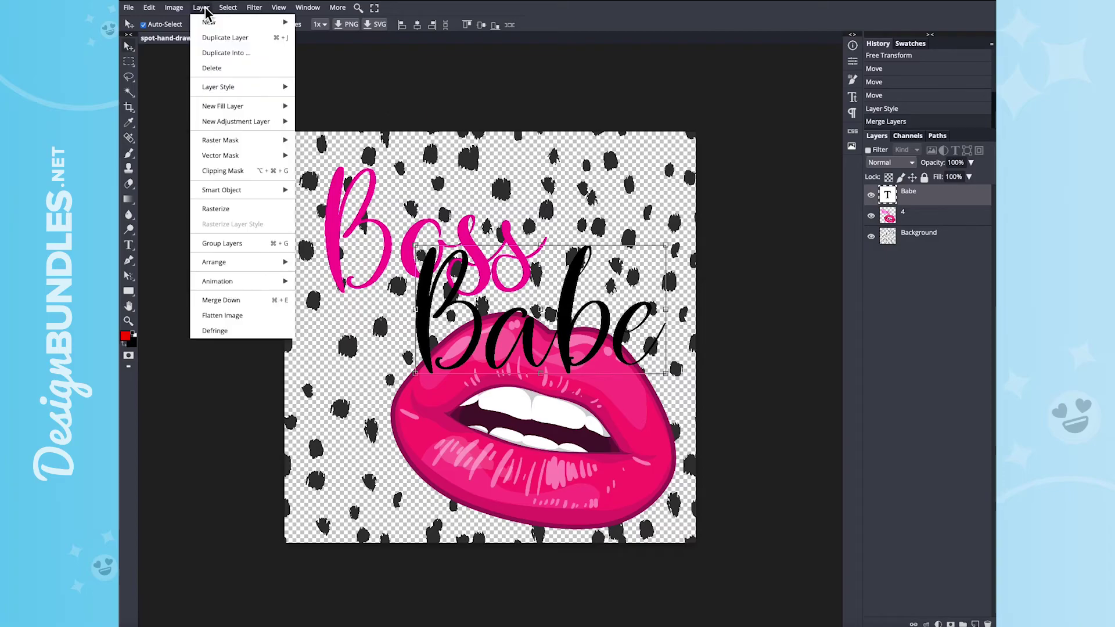
left_click(233, 302)
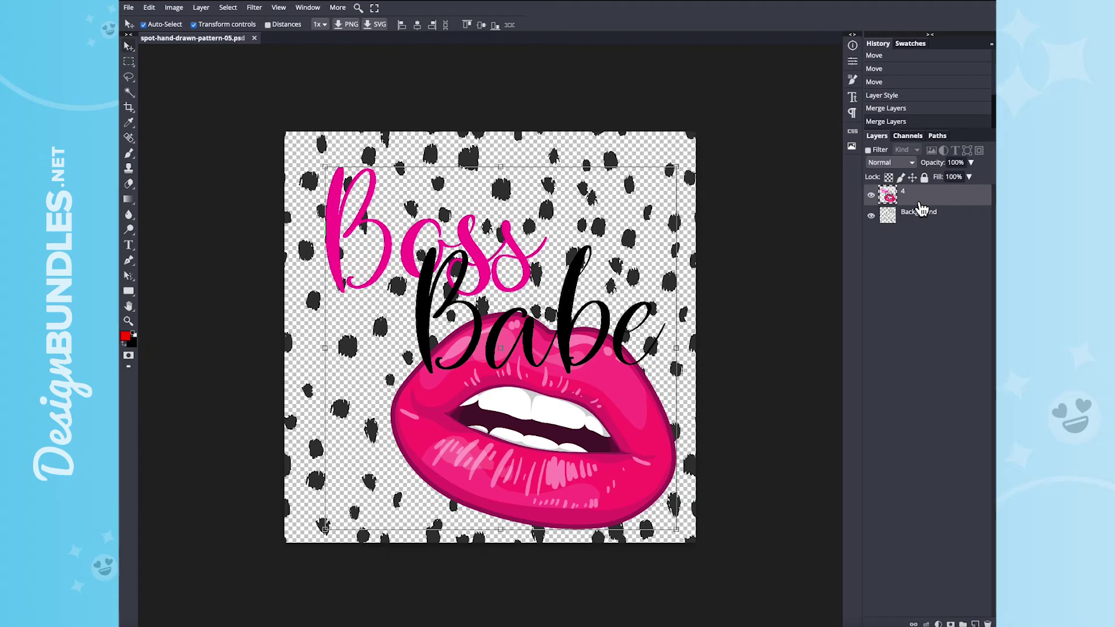
left_click(202, 8)
left_click(231, 312)
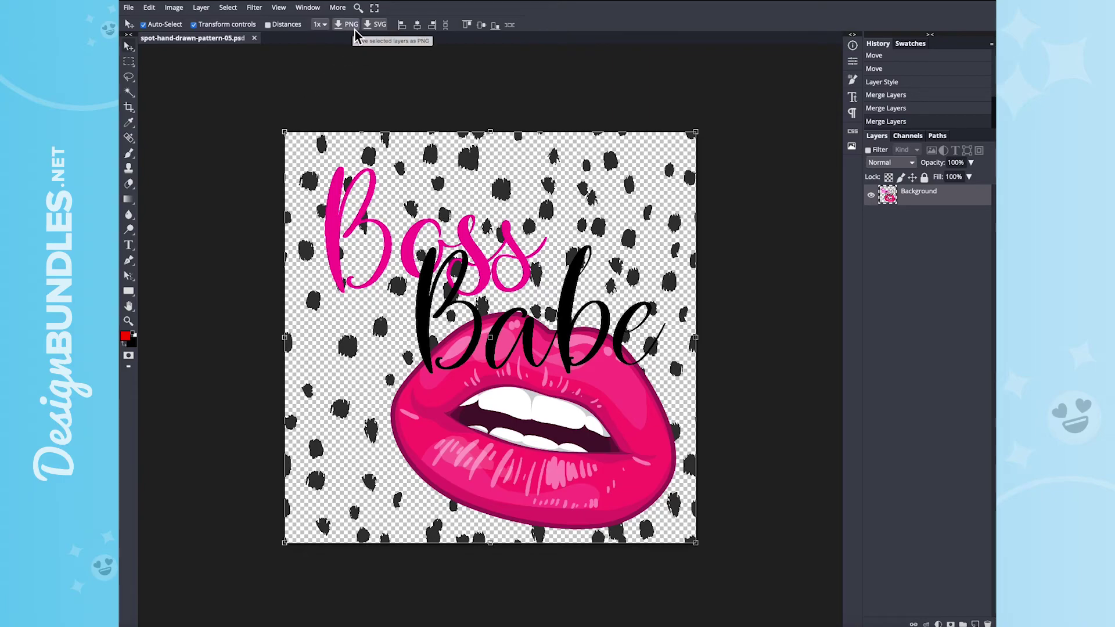
Step: Export the merged 5000 × 5000 px image as PNG through the Save for web dialog
left_click(128, 7)
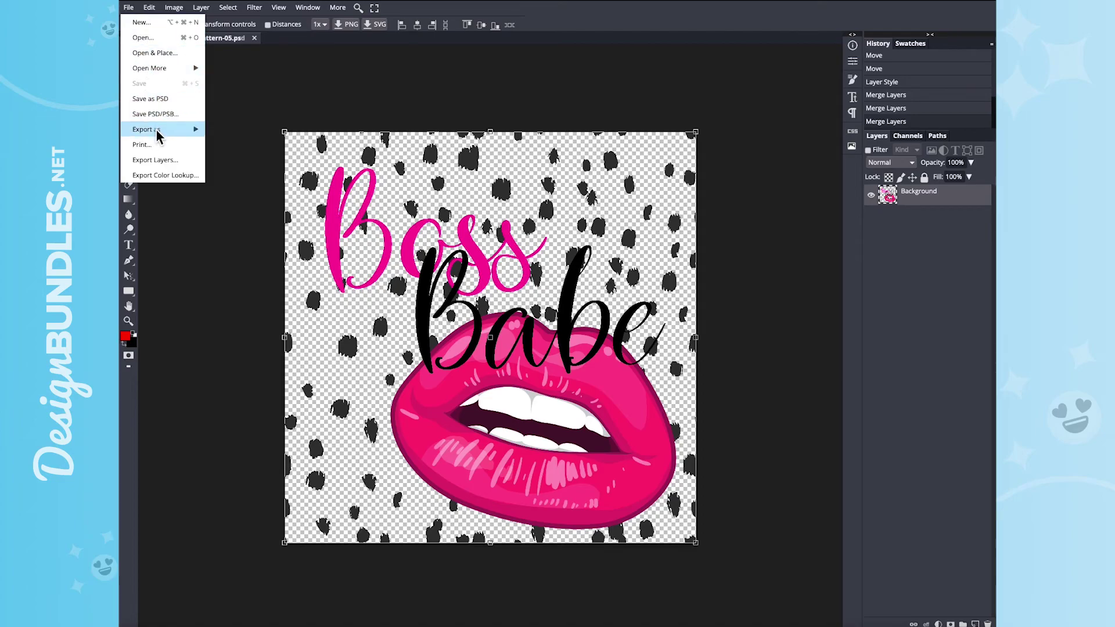
mouse_move(158, 136)
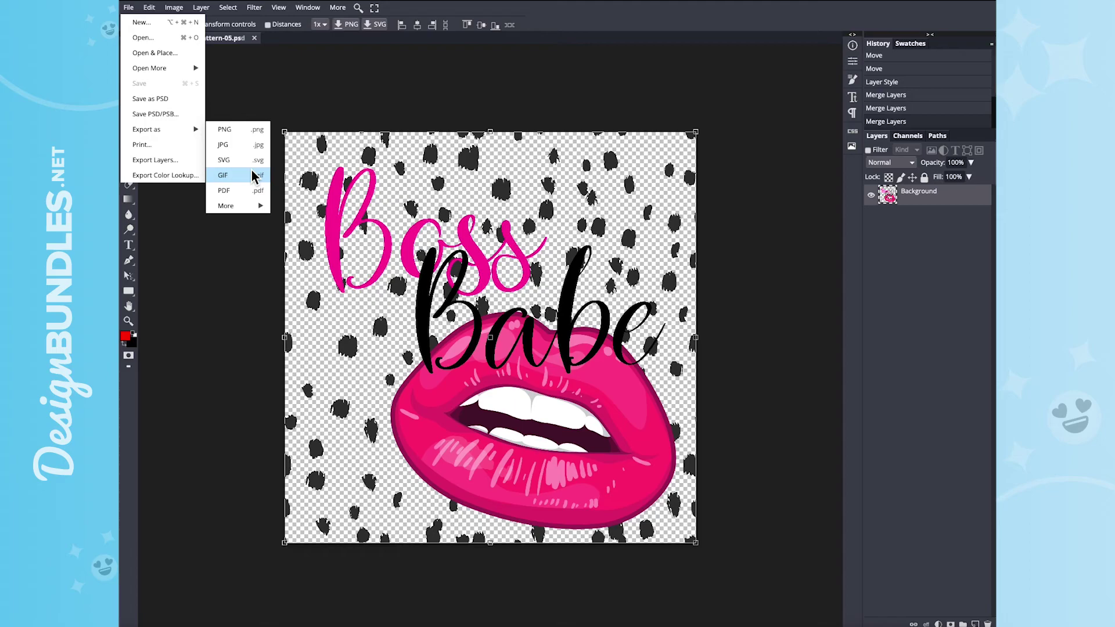
left_click(228, 134)
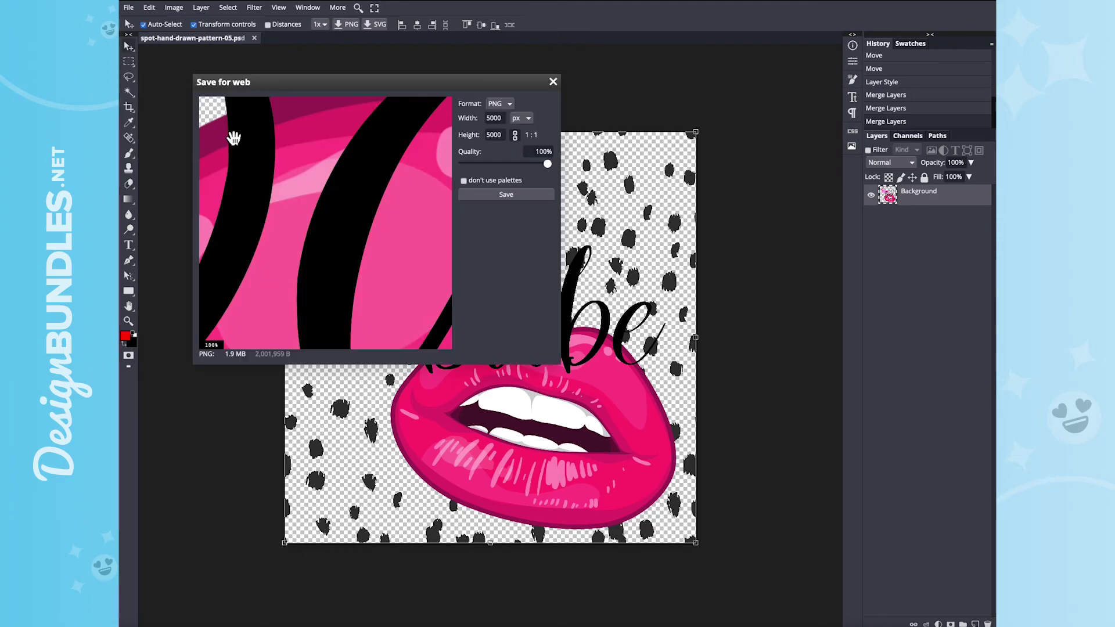
left_click(510, 201)
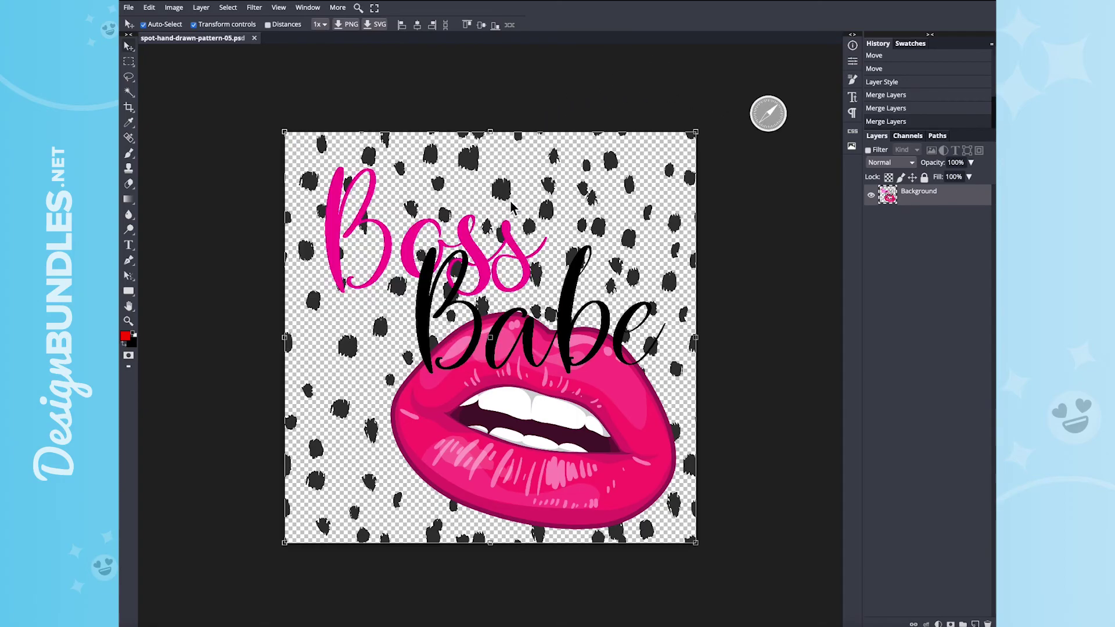
Step: Open spot-hand-drawn-pattern-05.png from the browser's recent downloads to preview the result
left_click(929, 4)
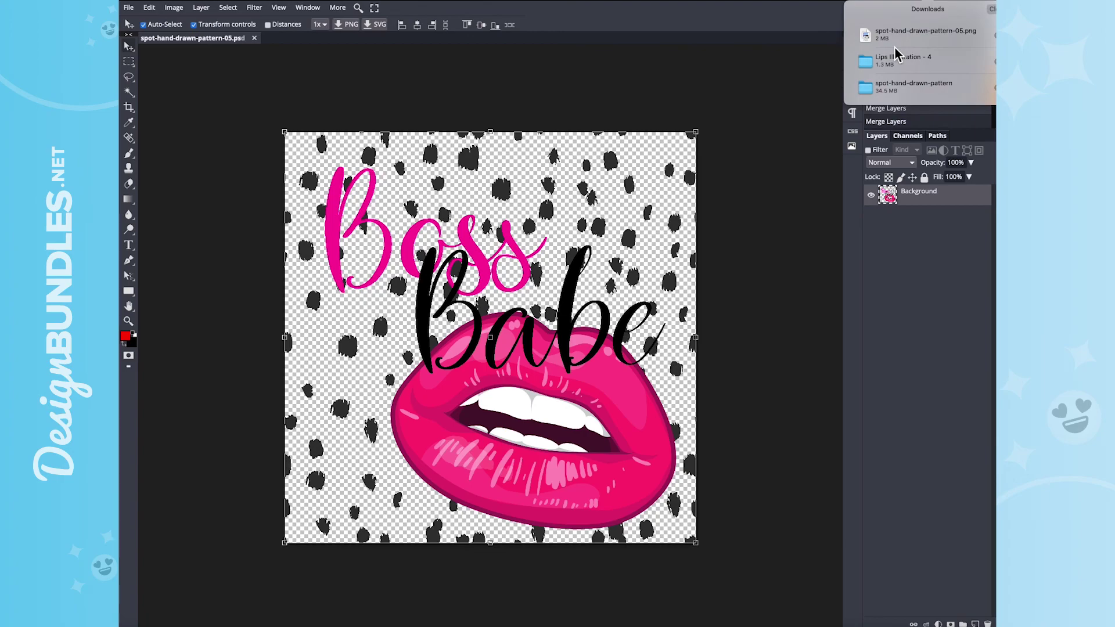
double_click(895, 49)
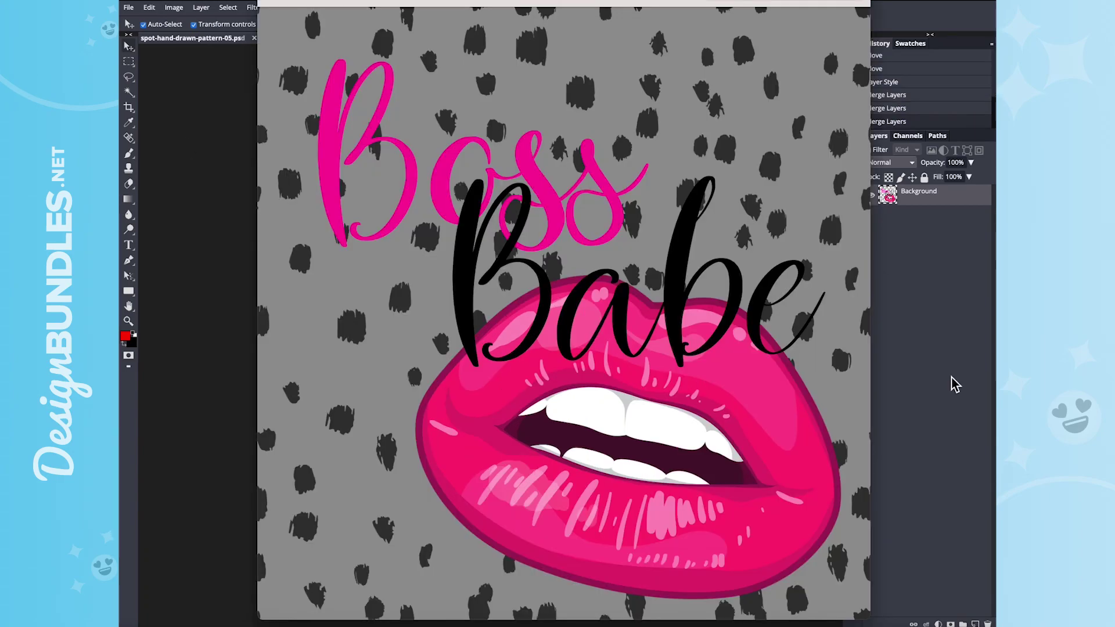